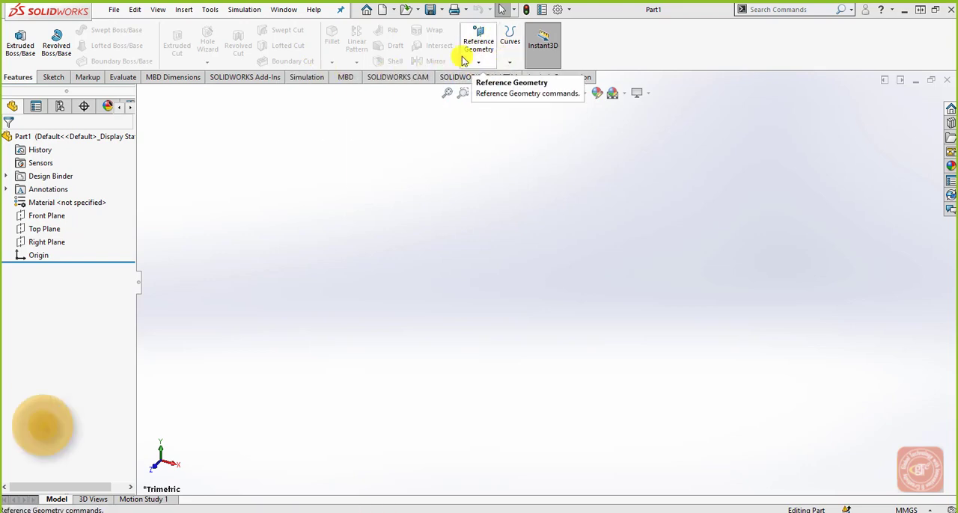
Step: Look over the reference geometry commands and highlight the default Front, Top and Right planes one by one
click(478, 48)
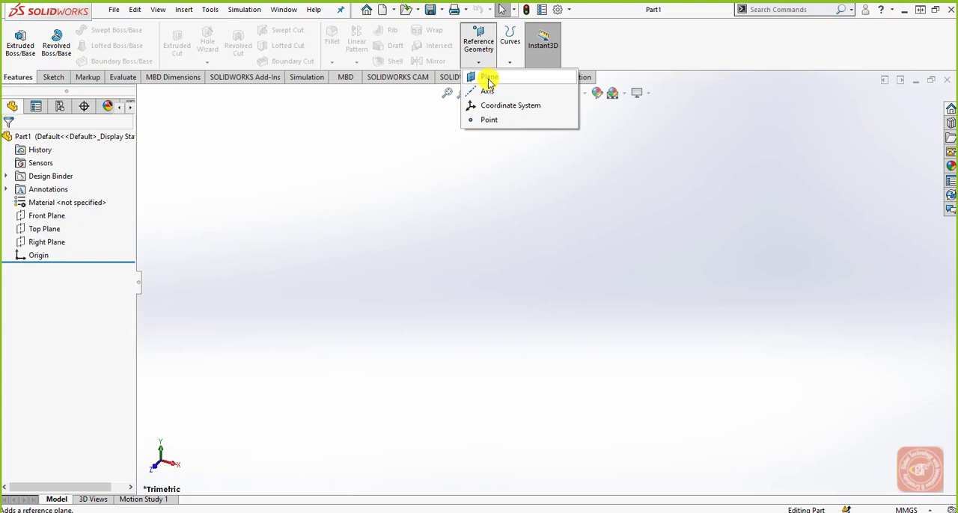
click(411, 144)
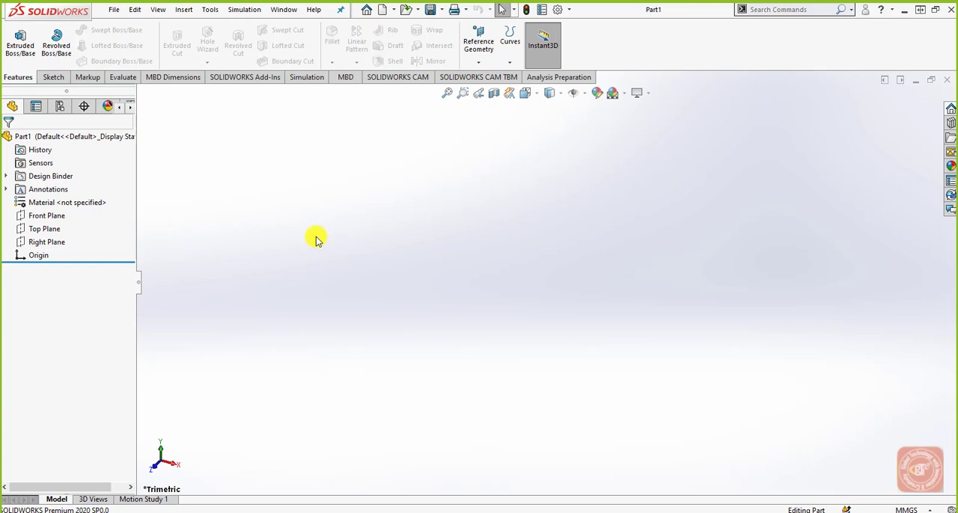
click(58, 216)
click(44, 229)
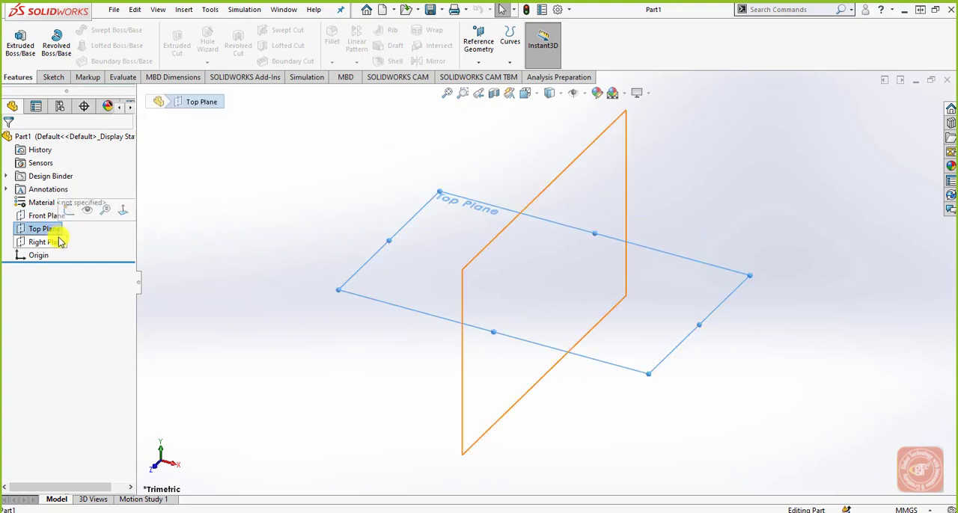
click(60, 243)
click(46, 229)
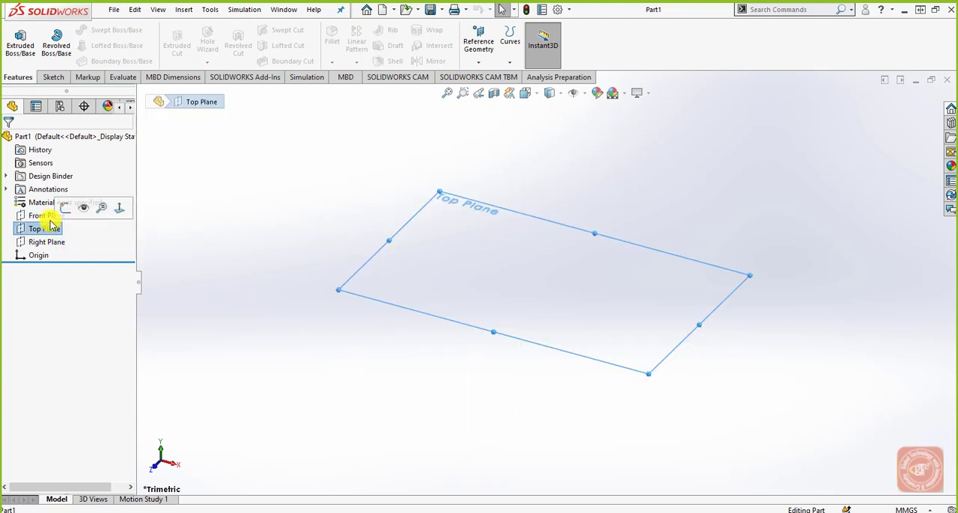
click(45, 216)
click(47, 229)
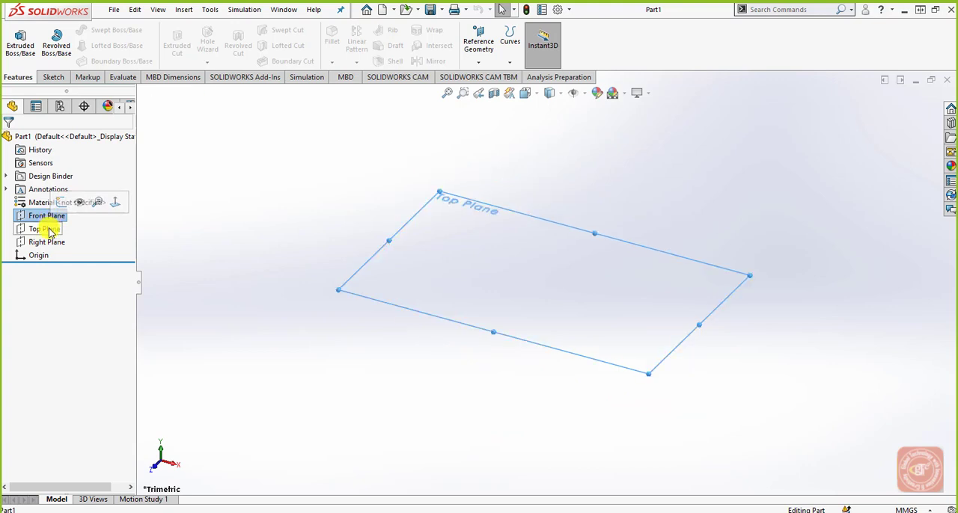
click(48, 242)
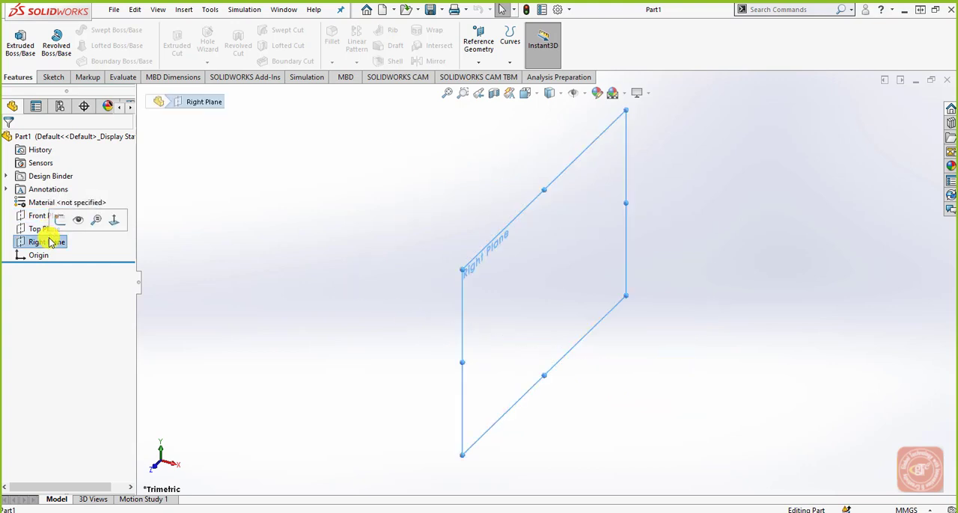
click(41, 216)
click(39, 229)
click(43, 241)
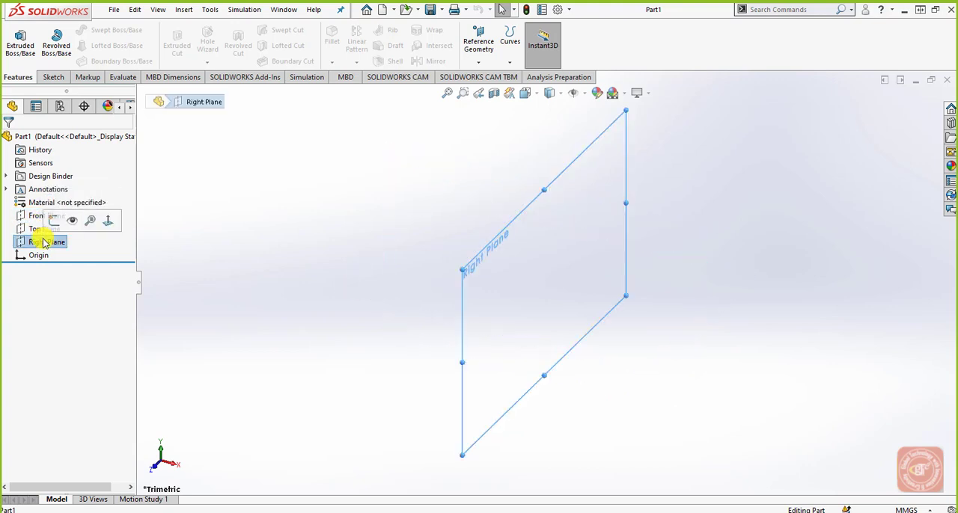
click(295, 230)
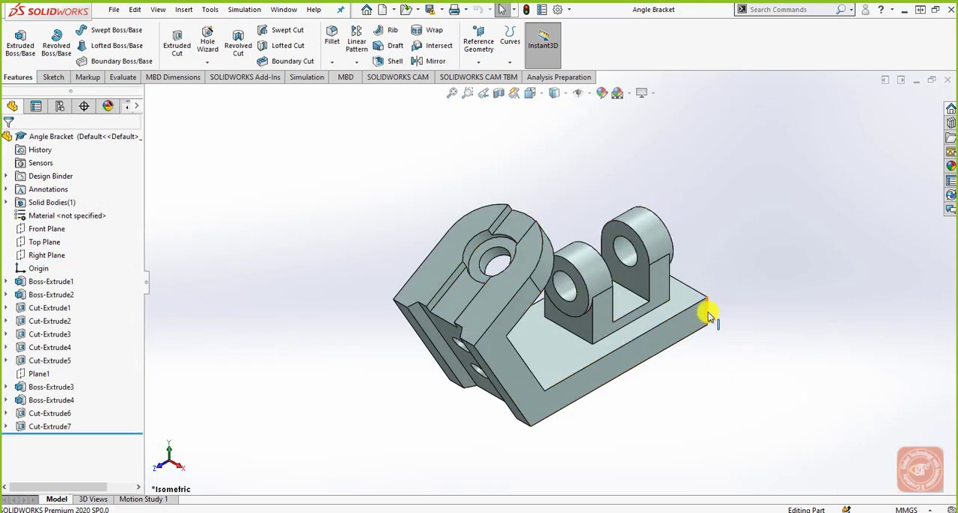
middle_drag(539, 395, 470, 366)
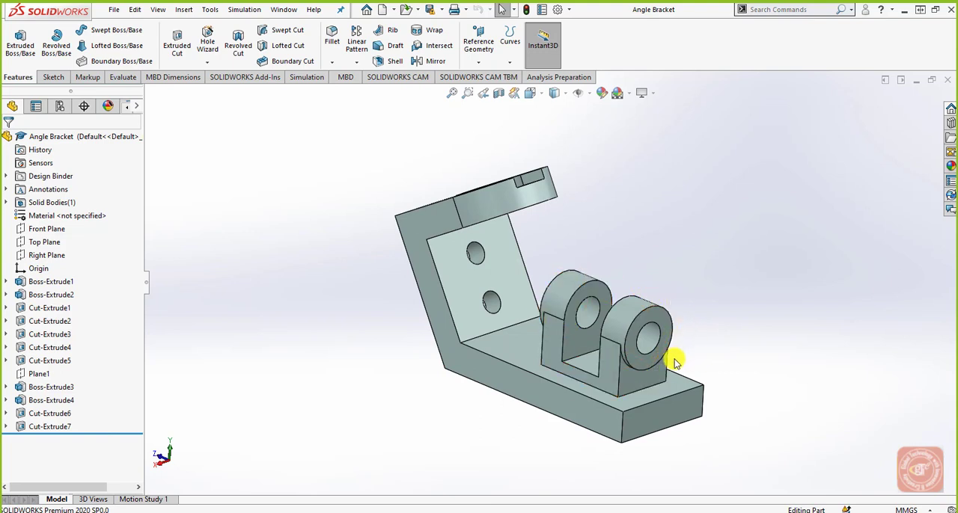
middle_drag(714, 364, 682, 333)
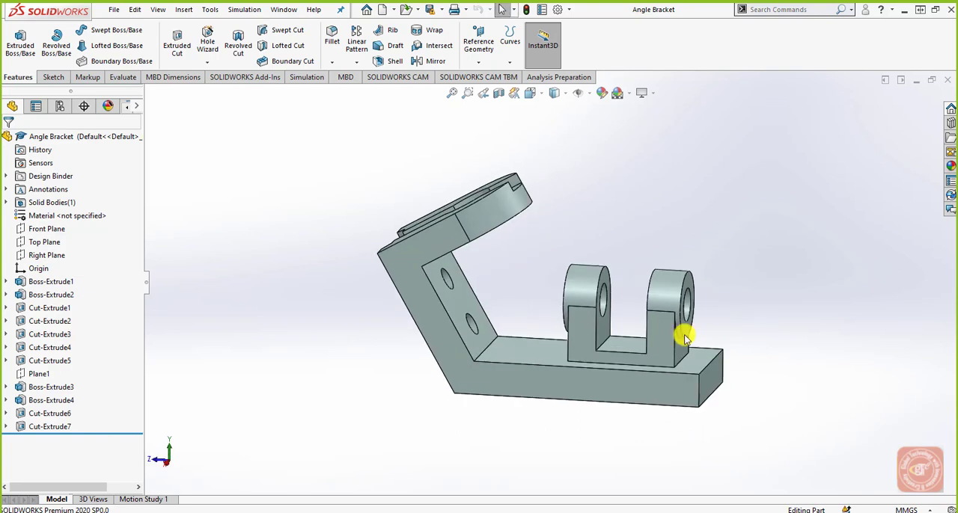
click(39, 373)
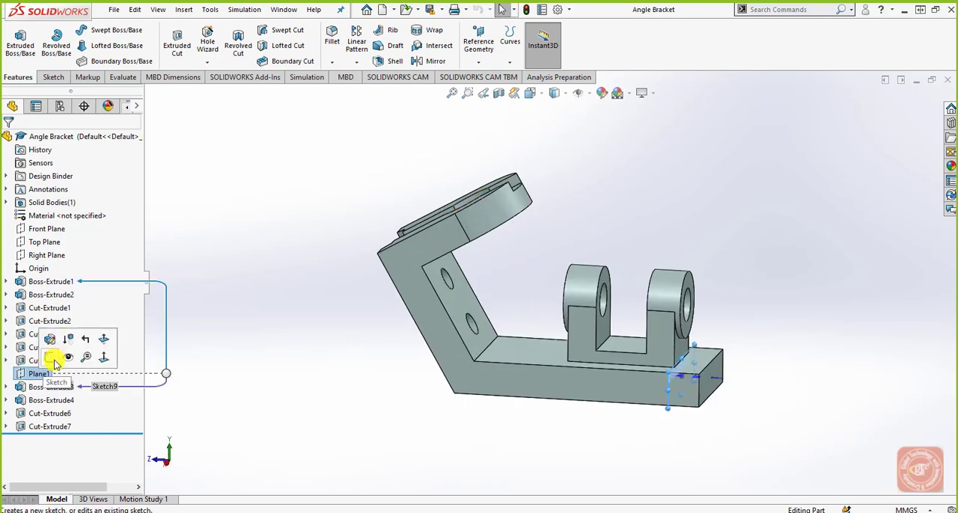
click(62, 359)
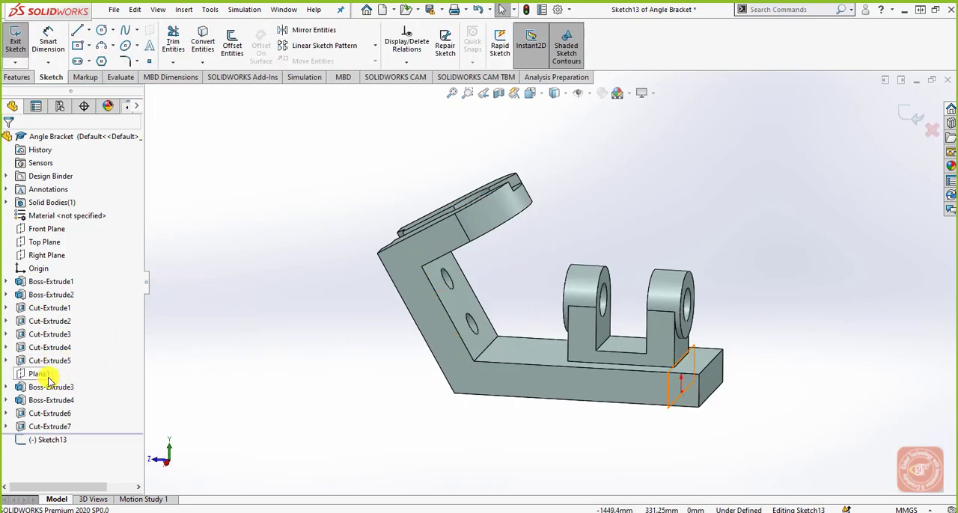
click(47, 373)
click(915, 117)
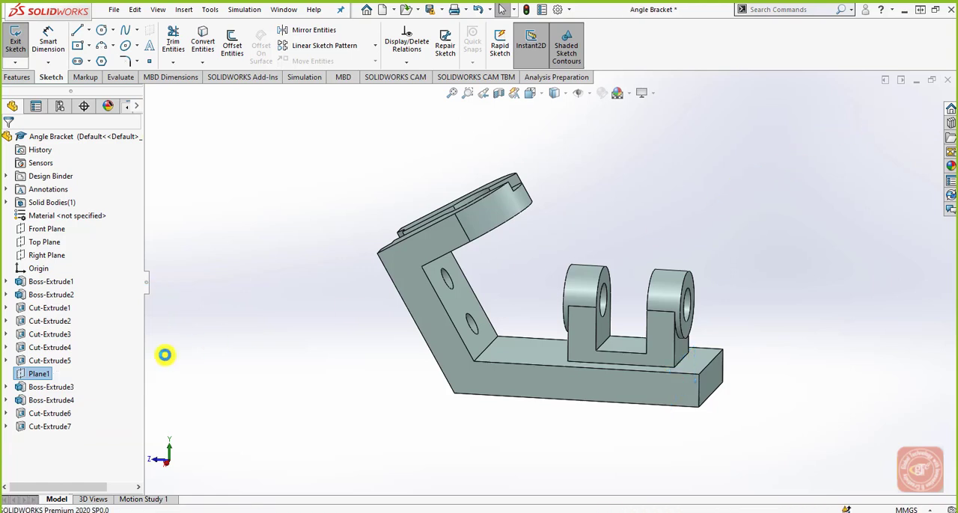
Step: Show Plane1 in the Angle Bracket and examine its placement relative to the end face of the base
click(39, 374)
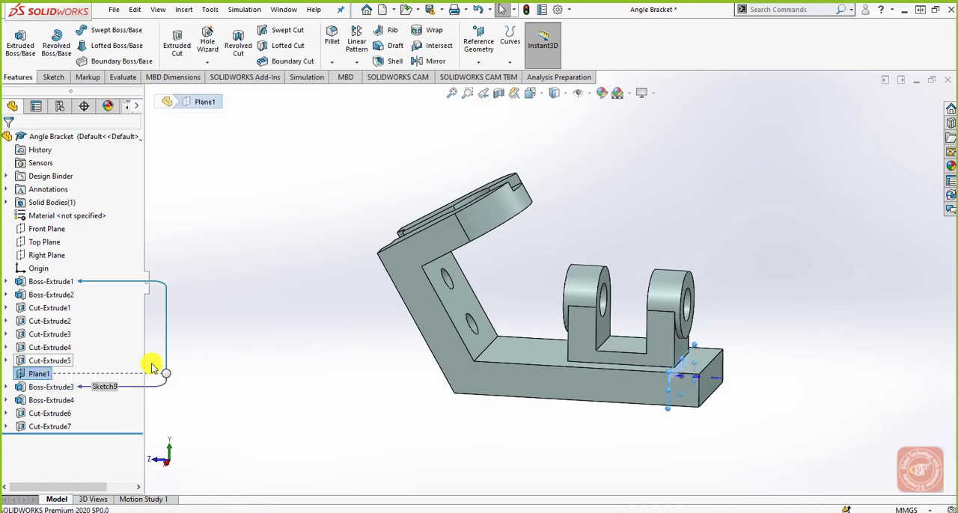
drag(669, 377, 613, 265)
click(768, 393)
middle_drag(753, 395, 694, 397)
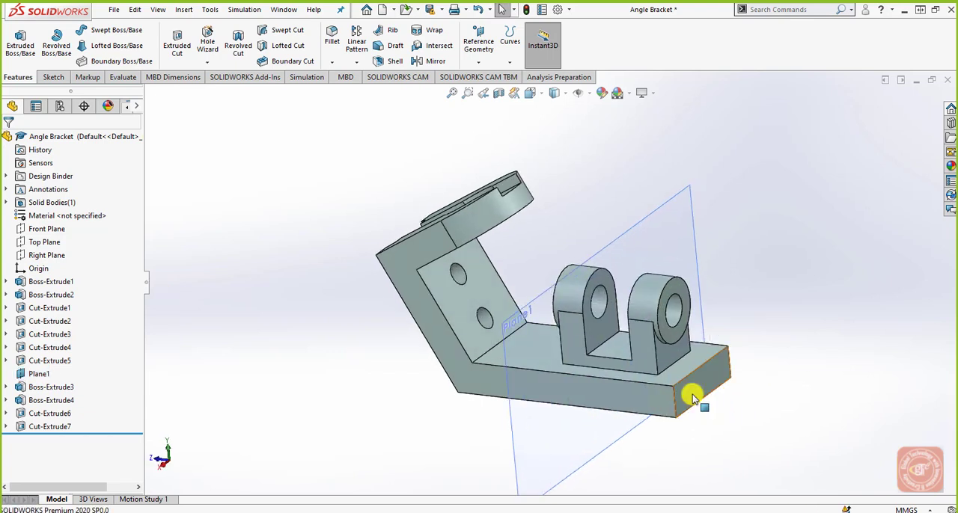
click(691, 391)
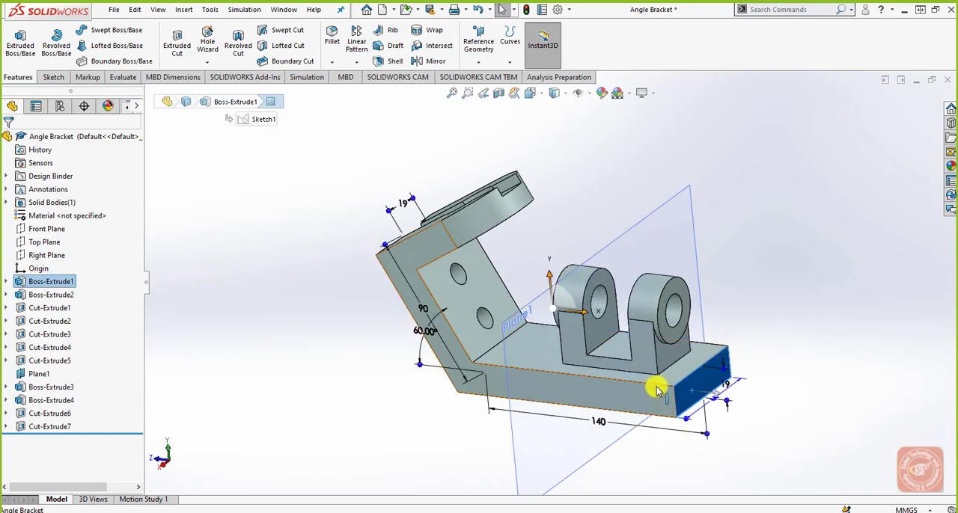
middle_drag(592, 414, 680, 294)
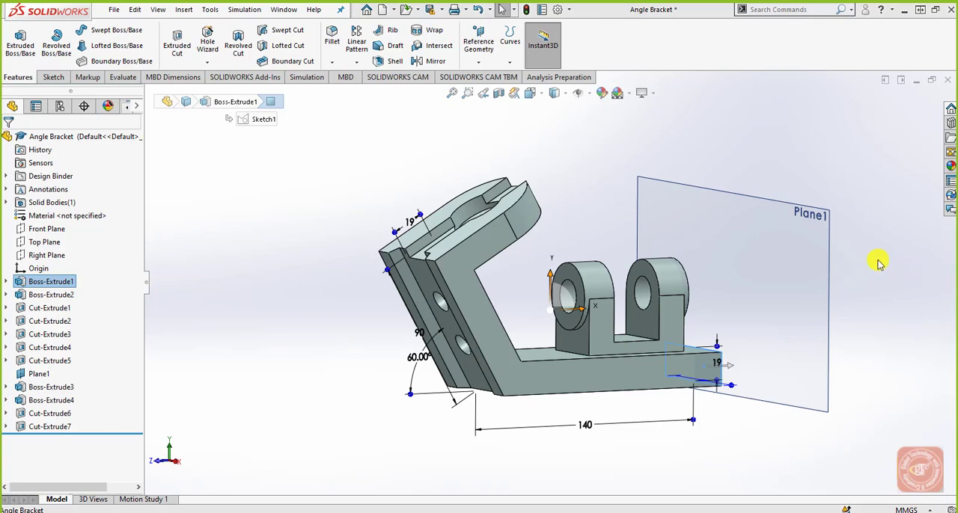
Step: Resize Plane1 by its corner so its outline is closer to the size of the bracket's base end
middle_drag(824, 304, 636, 392)
click(261, 199)
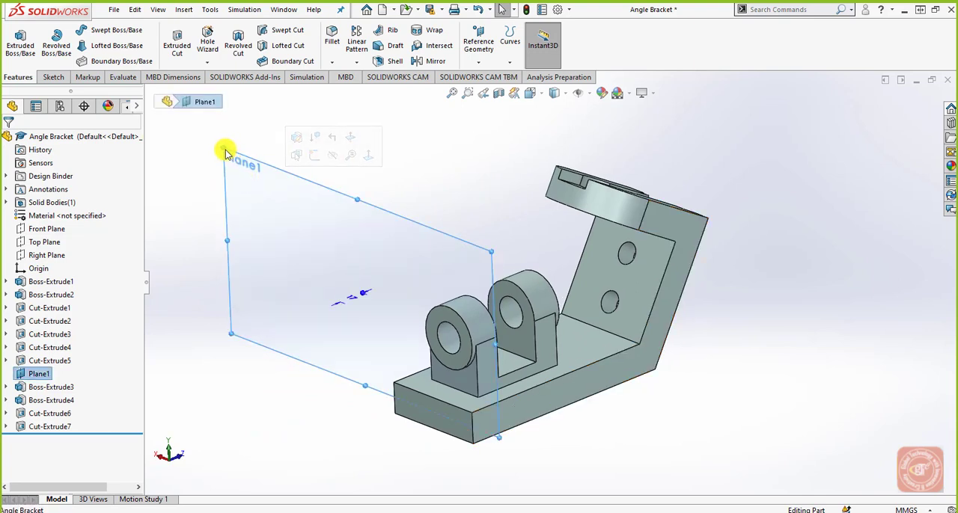
drag(224, 152, 364, 241)
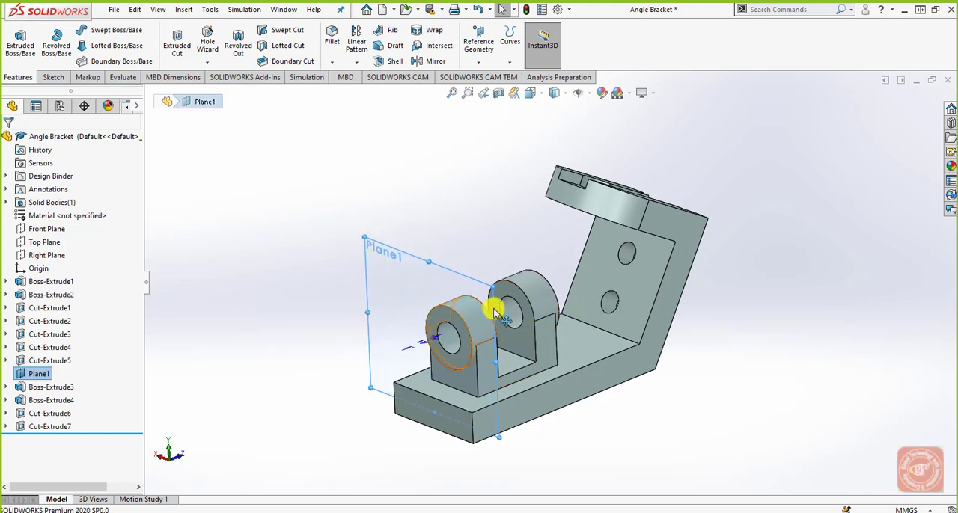
click(721, 327)
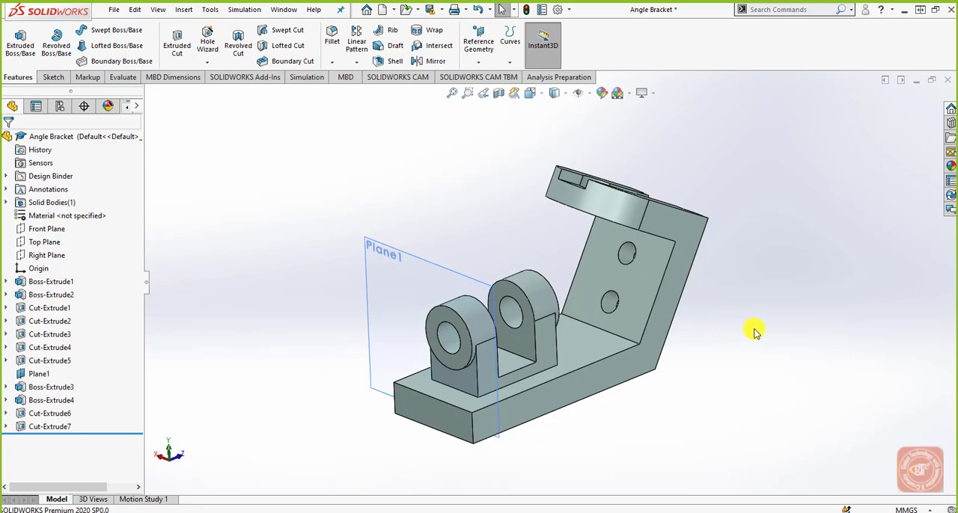
Step: Close the Angle Bracket part without saving its changes
middle_drag(543, 392, 705, 405)
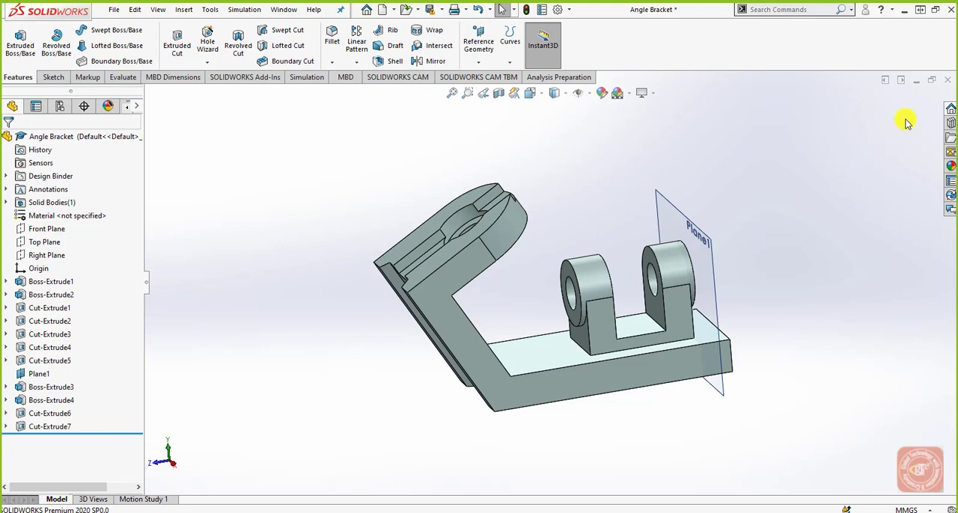
click(948, 79)
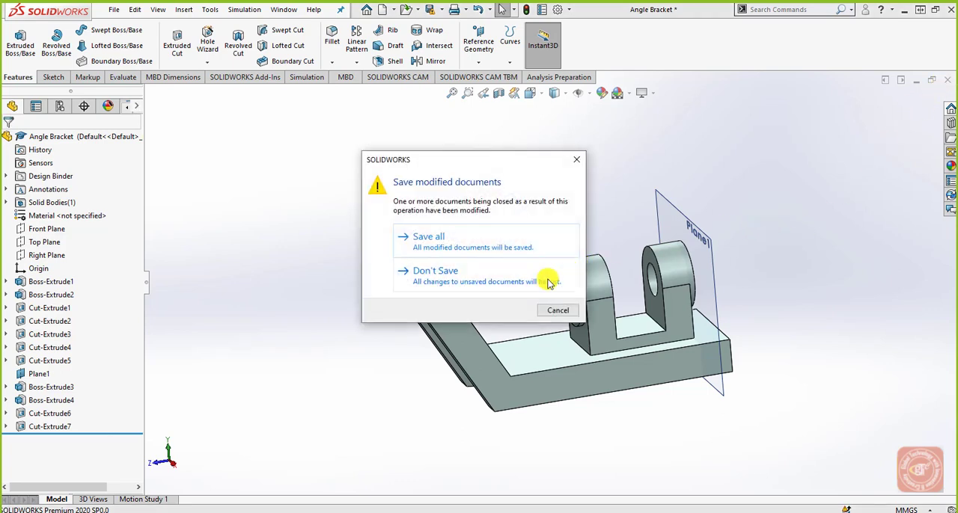
click(548, 283)
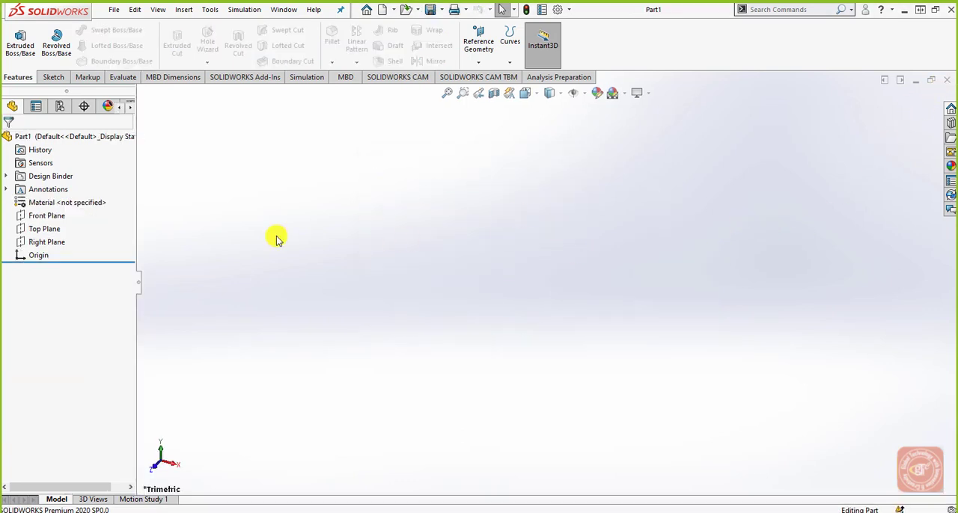
Step: Start a new reference plane offset about 57.55 mm above the Top Plane
click(44, 229)
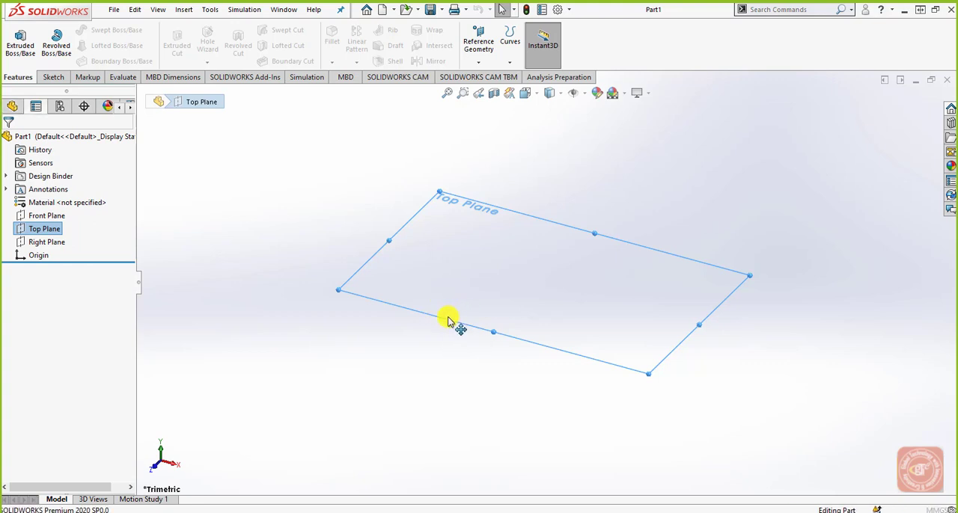
ctrl+drag(449, 320, 465, 225)
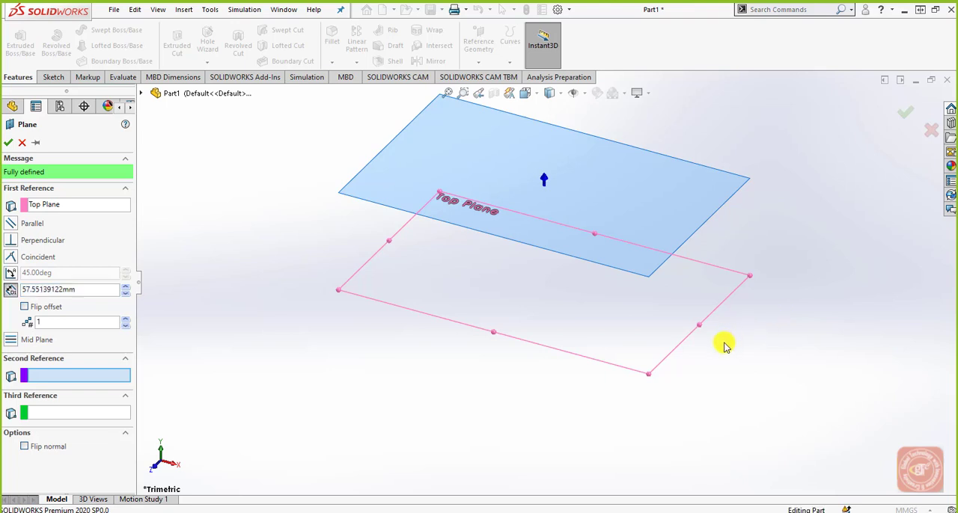
Step: Examine the previewed offset plane and its spacing from the Top Plane at several zoom levels and angles
key(f)
scroll(524, 288, down, 3)
scroll(591, 270, up, 4)
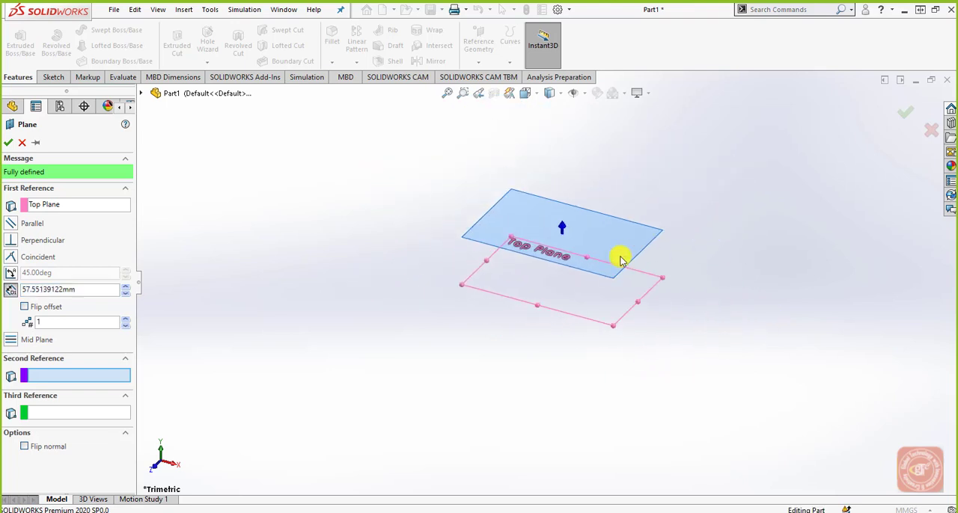
scroll(642, 272, down, 2)
scroll(539, 316, down, 2)
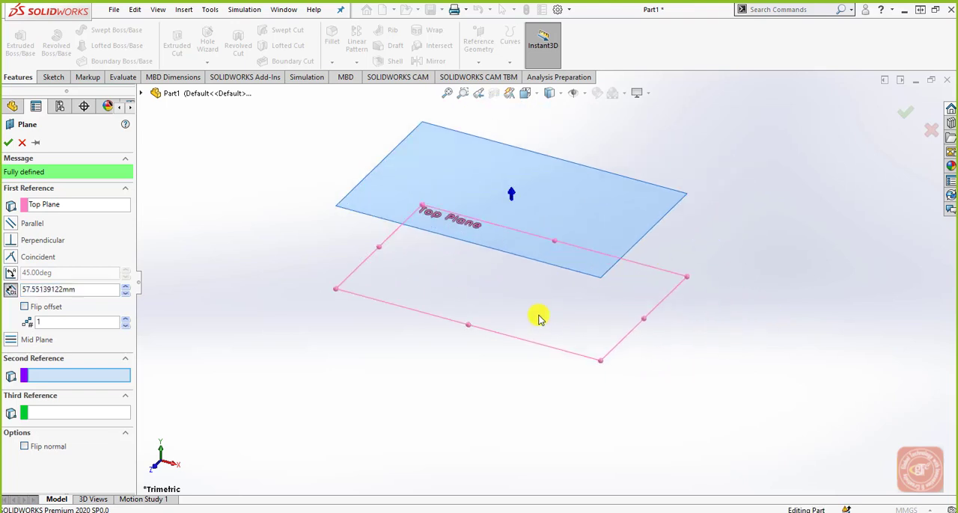
scroll(517, 288, up, 2)
scroll(504, 262, down, 2)
scroll(504, 262, up, 2)
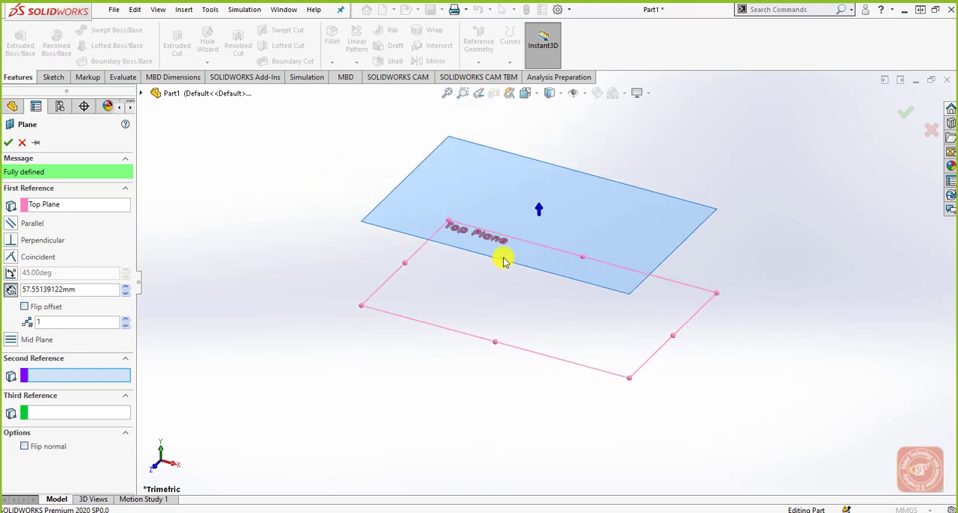
scroll(503, 261, down, 2)
scroll(504, 261, down, 2)
scroll(502, 257, up, 3)
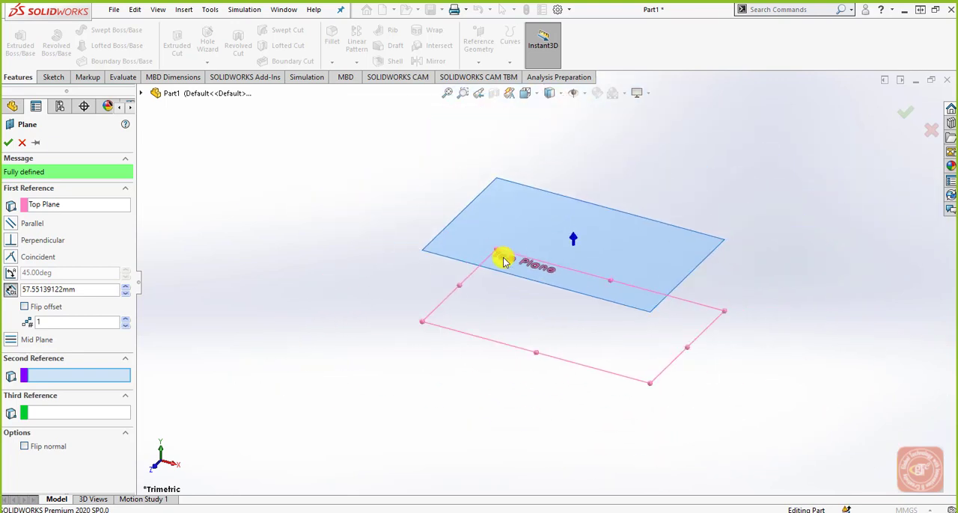
scroll(625, 338, down, 2)
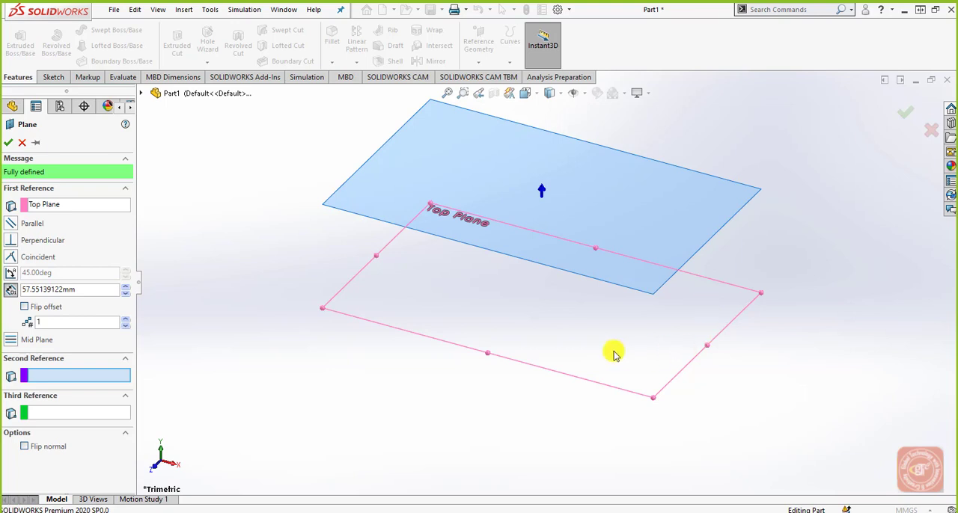
middle_drag(613, 352, 599, 304)
mouse_move(598, 334)
middle_down()
mouse_move(573, 293)
mouse_move(522, 294)
mouse_move(504, 308)
mouse_move(565, 307)
mouse_move(590, 323)
middle_up()
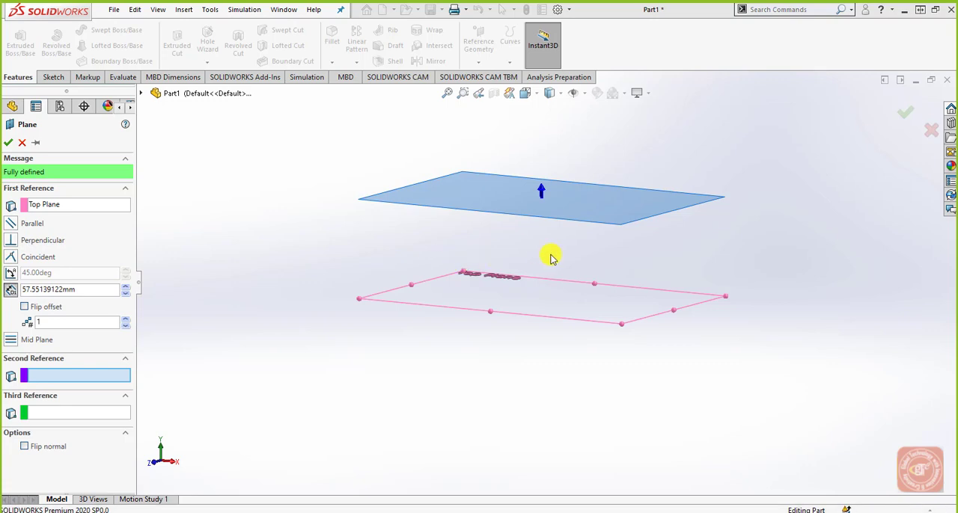
middle_drag(552, 256, 549, 277)
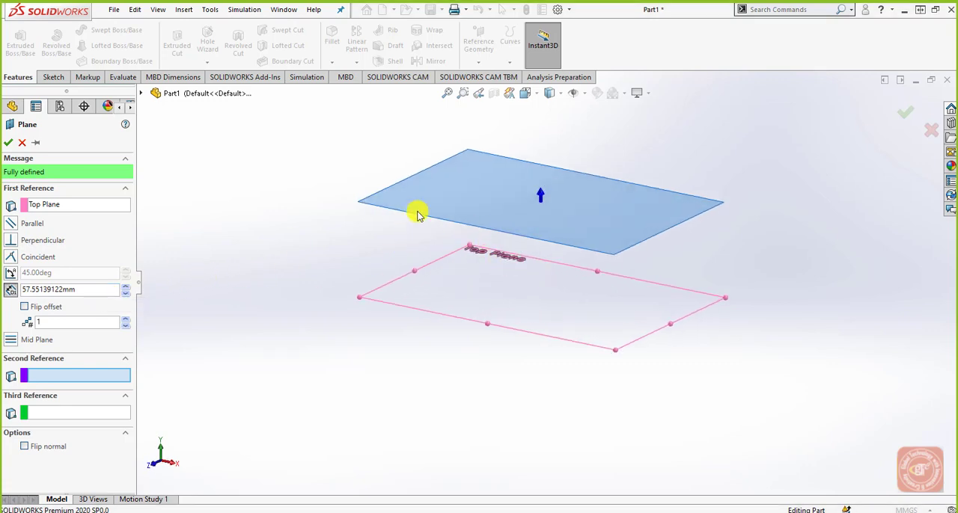
Step: Set the new plane's offset to 50 mm and flip it to the underside of the Top Plane
drag(83, 290, 22, 291)
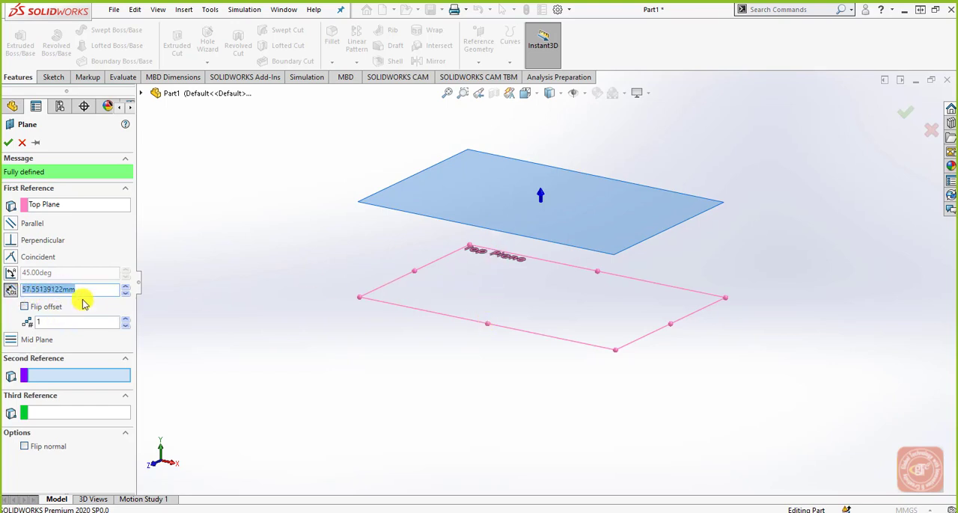
text(50)
key(Return)
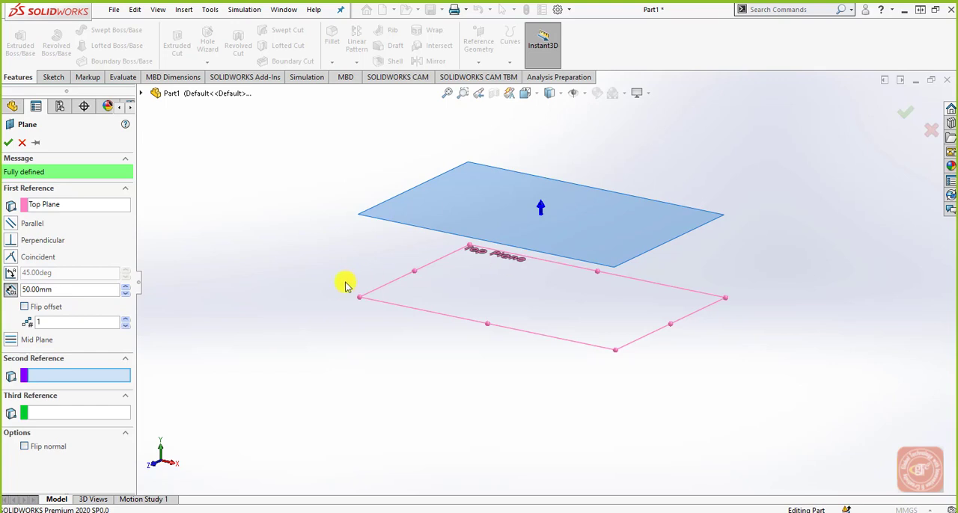
click(25, 308)
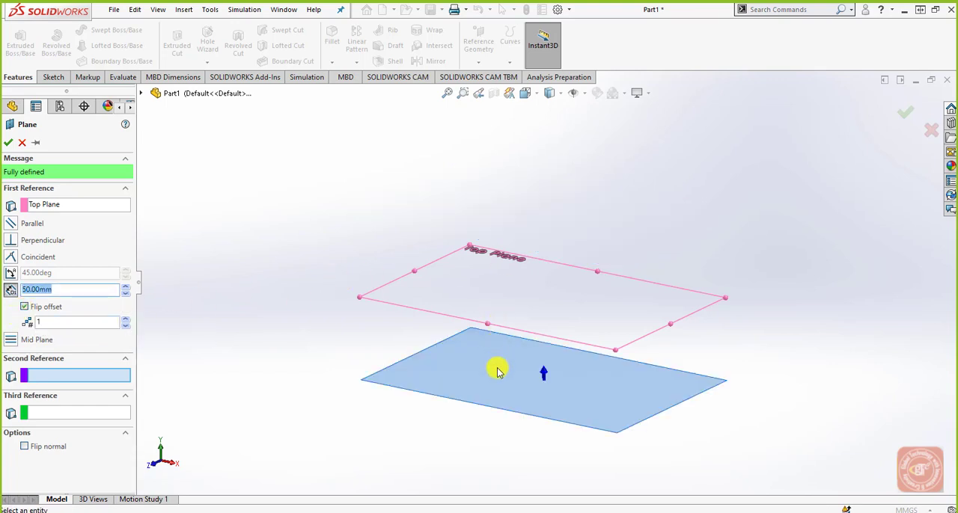
Step: Create two planes above the Top Plane at 50 mm spacing with the offset unflipped, and show the Top Plane
click(24, 308)
click(25, 308)
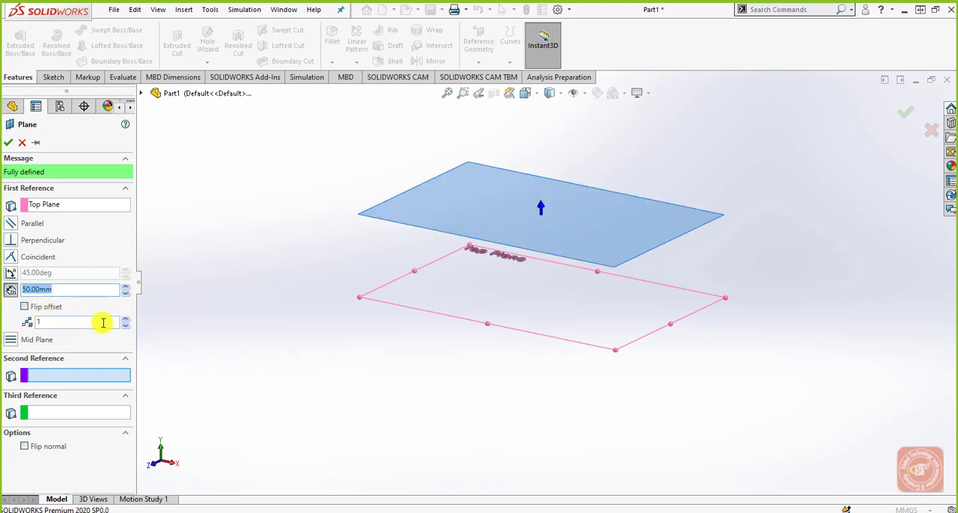
click(126, 320)
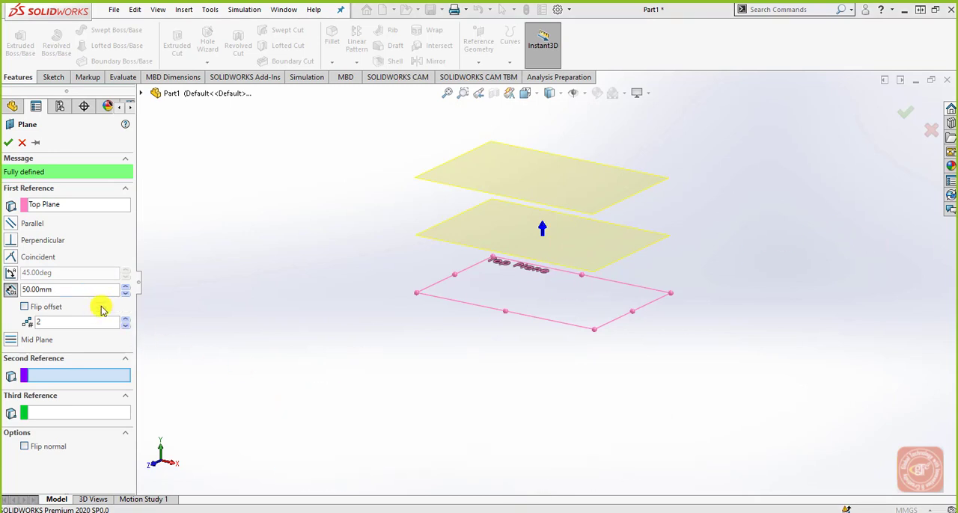
click(7, 144)
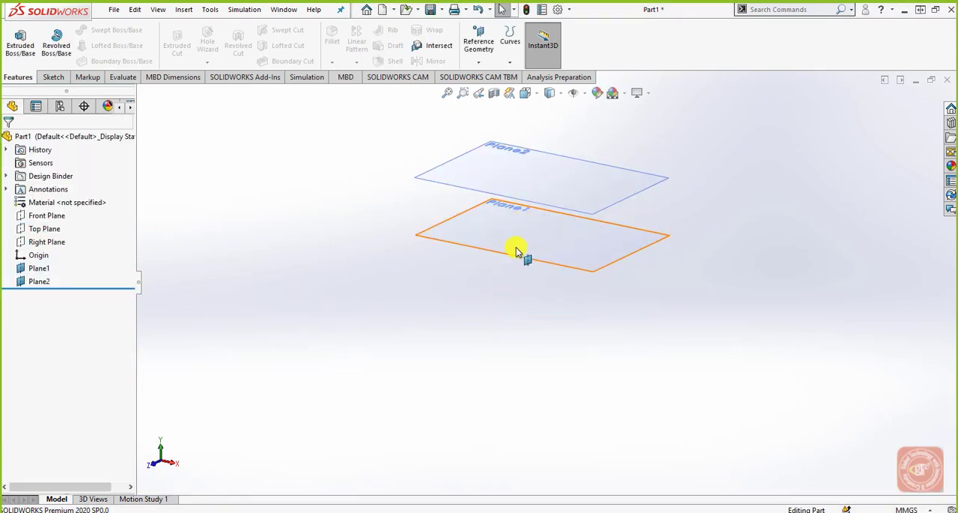
click(45, 231)
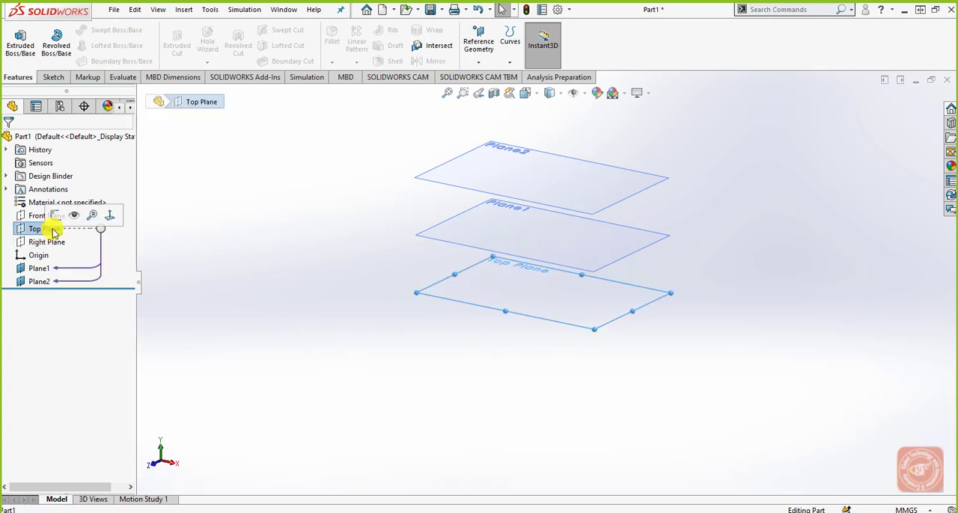
click(333, 366)
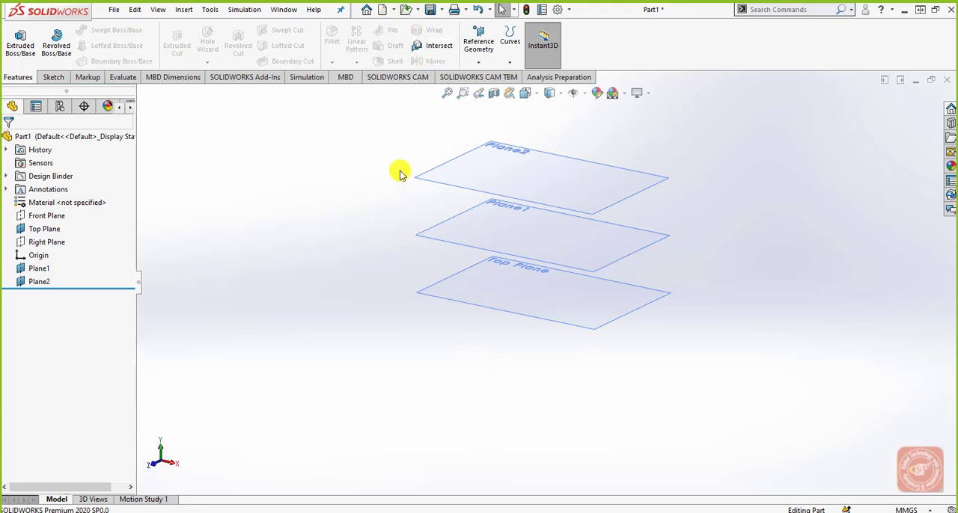
Step: Open the Reference Geometry part from the Desktop
click(404, 9)
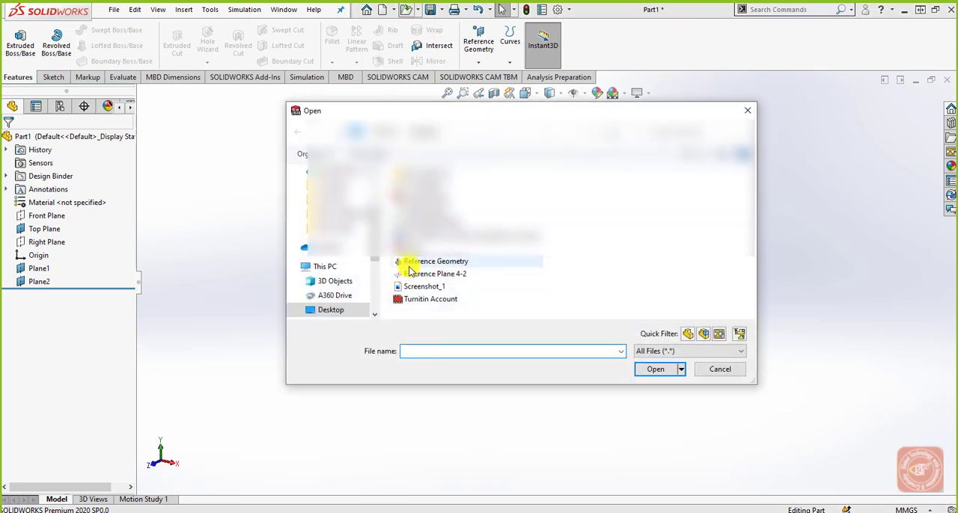
click(416, 264)
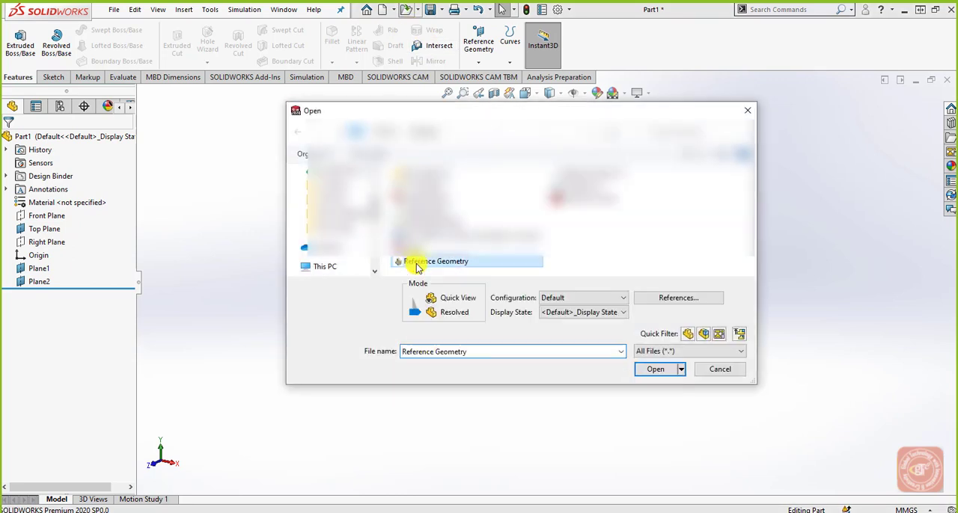
click(653, 369)
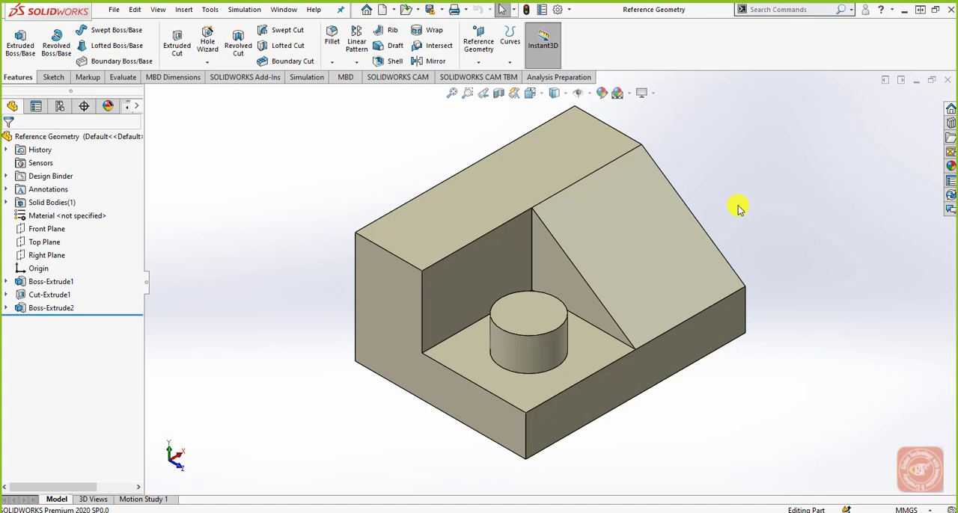
Step: Create a reference plane offset 10 mm outward from the block's sloped face
click(483, 57)
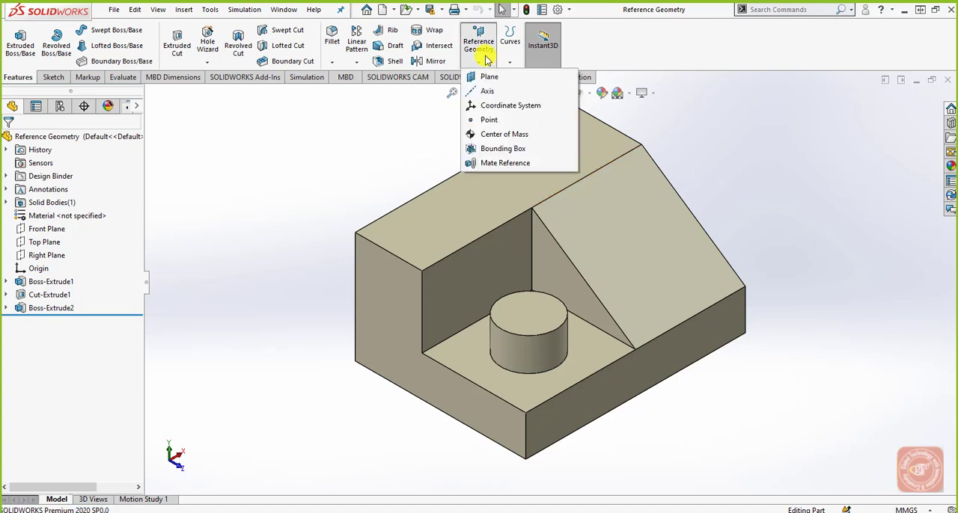
click(485, 76)
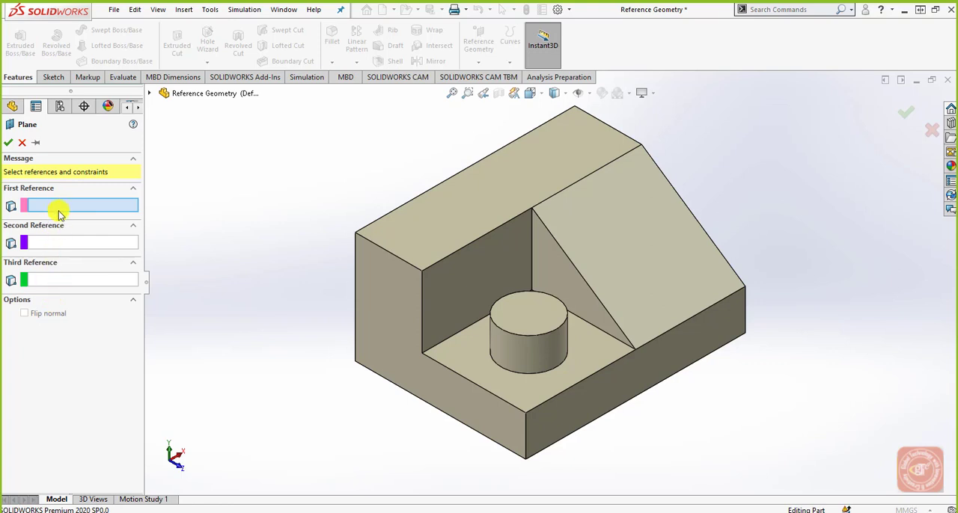
click(63, 281)
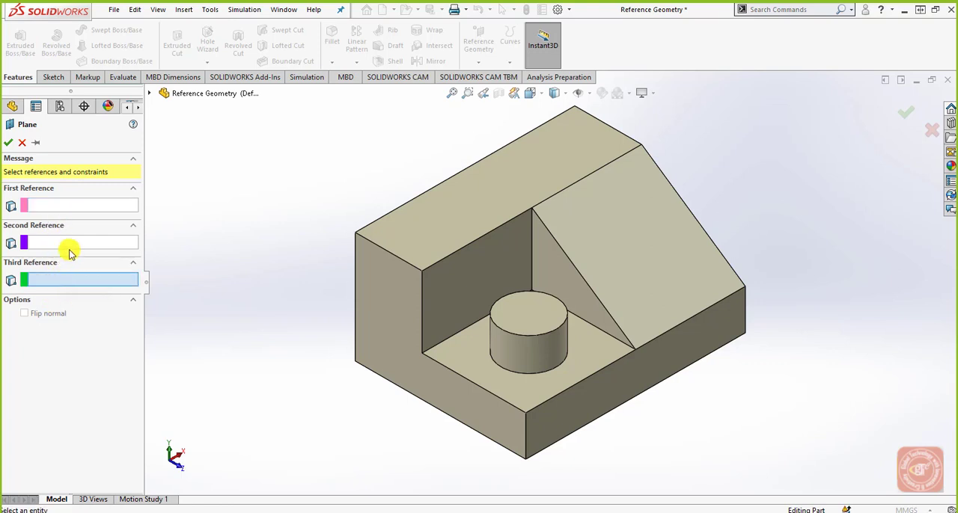
click(69, 243)
click(88, 205)
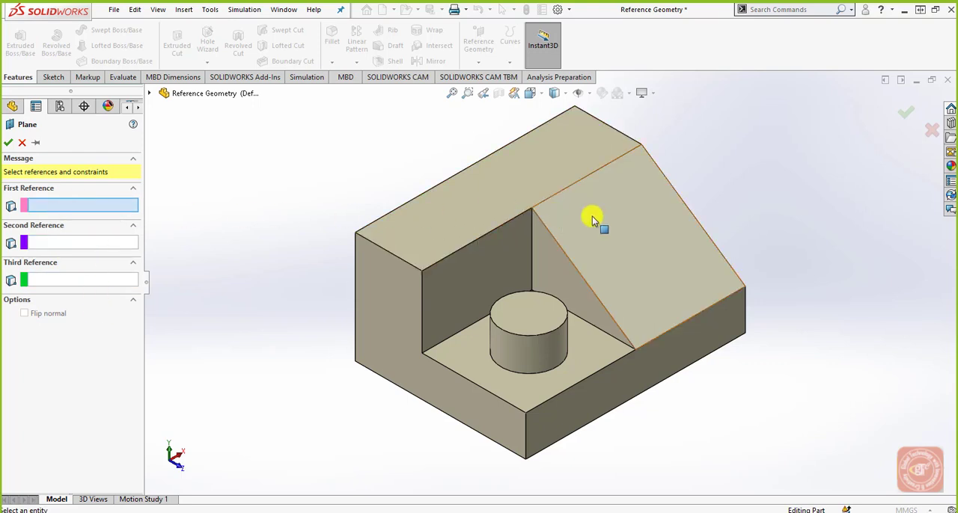
click(635, 242)
middle_drag(601, 345, 558, 292)
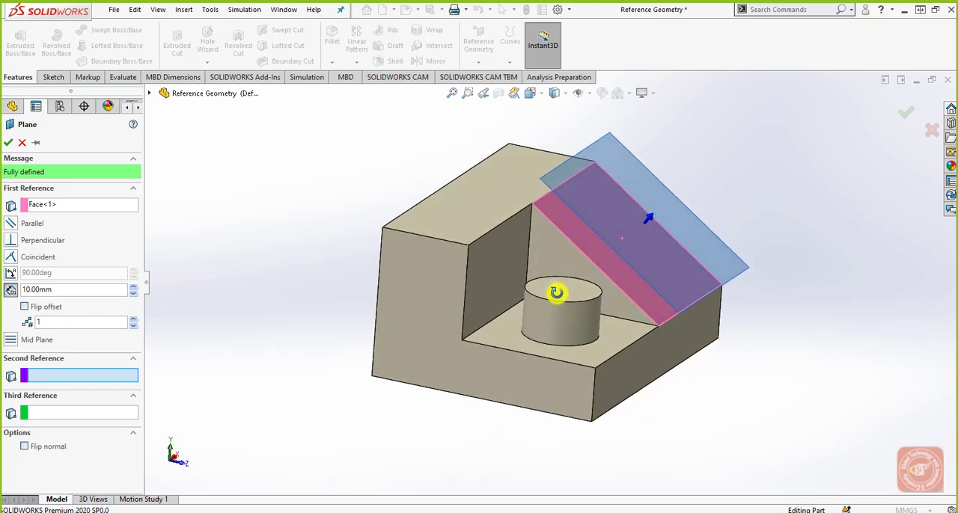
scroll(621, 241, down, 2)
click(905, 113)
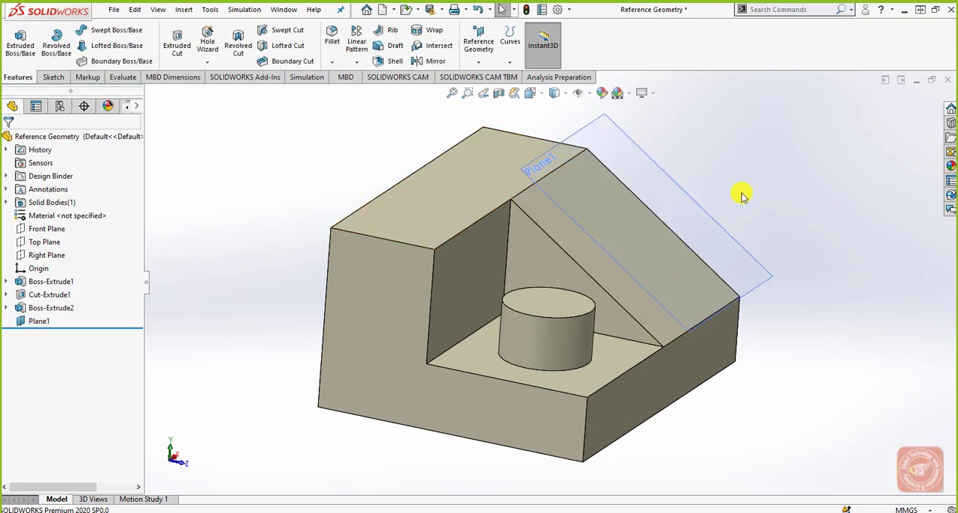
Step: Create two reference planes at 10 mm spacing outward from the low vertical face below the slope
click(479, 39)
click(485, 133)
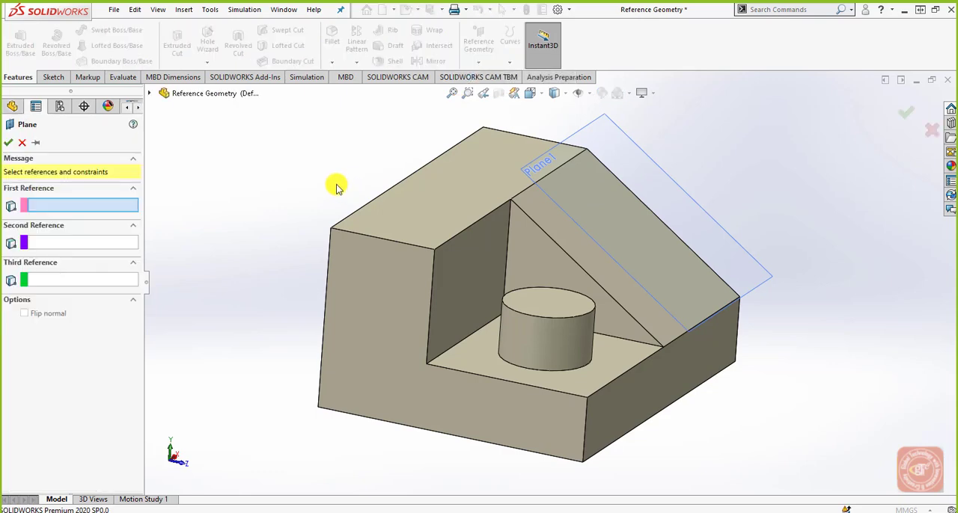
click(668, 400)
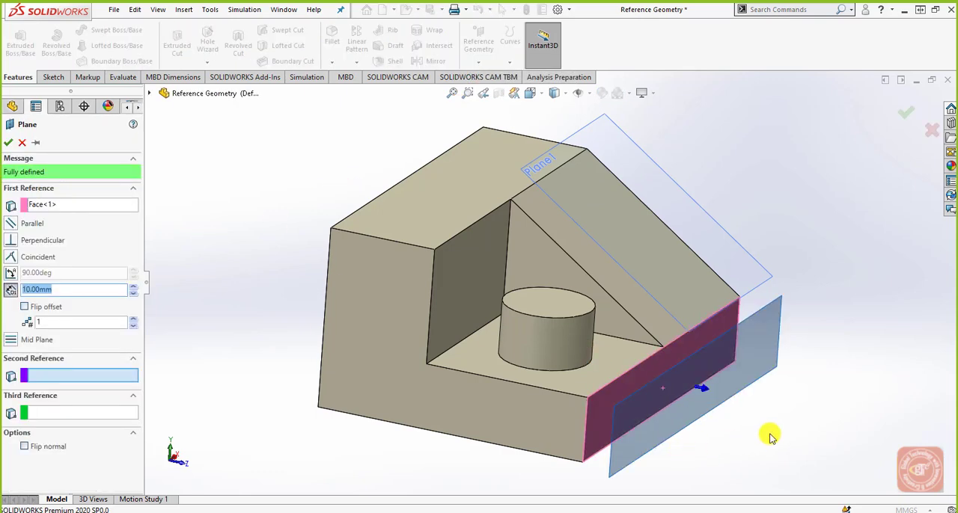
mouse_move(768, 436)
middle_down()
mouse_move(737, 370)
mouse_move(798, 370)
mouse_move(777, 357)
mouse_move(755, 394)
mouse_move(763, 429)
middle_up()
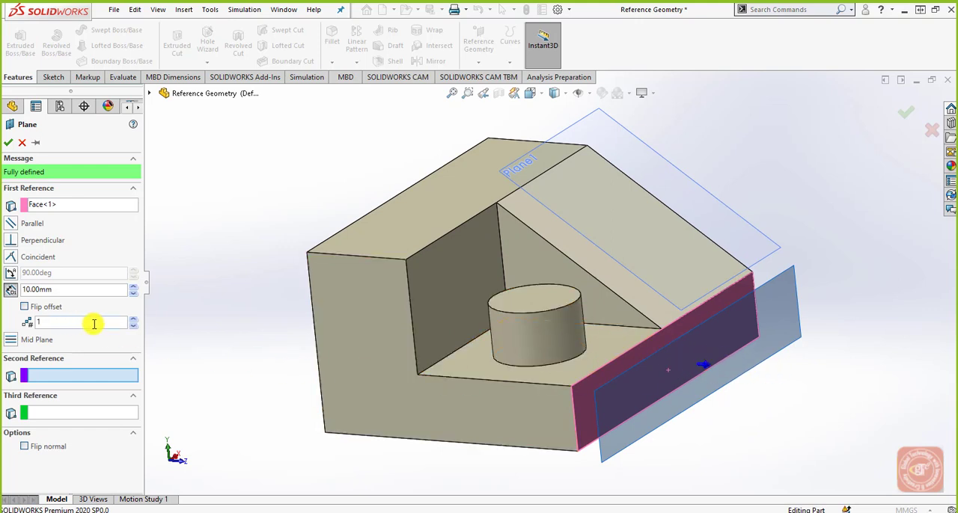
click(133, 319)
middle_drag(713, 440, 720, 456)
click(906, 112)
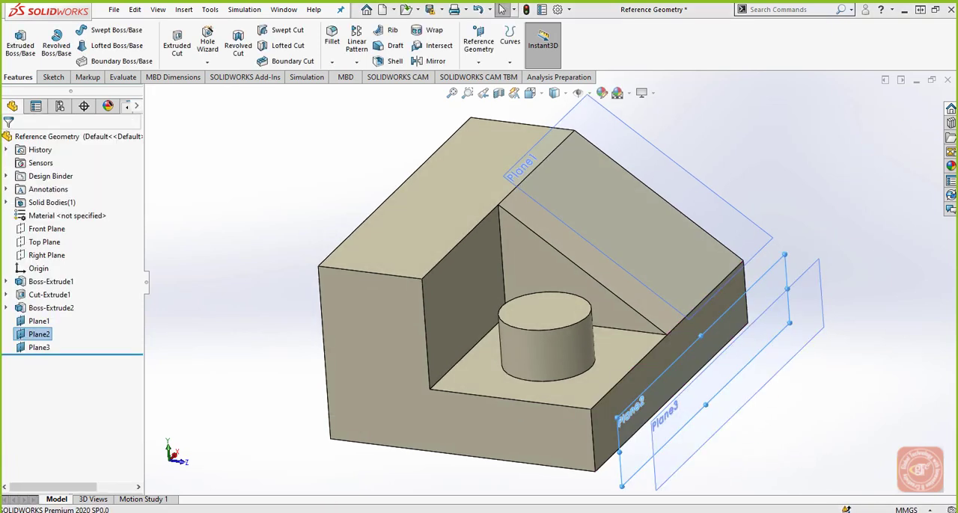
Step: Create a plane perpendicular to the sloped face and coincident with its lower edge, clearing the preselected Plane2 reference first
click(479, 45)
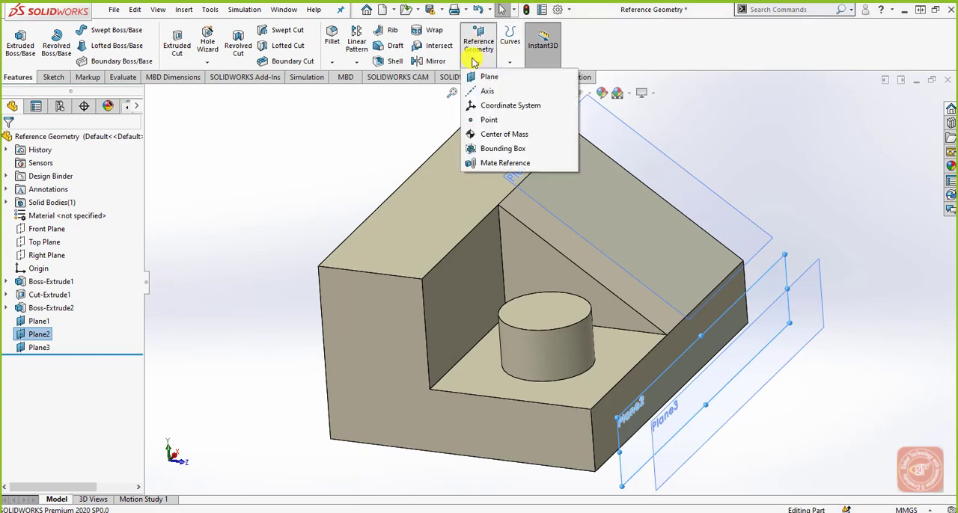
click(470, 82)
mouse_move(247, 316)
middle_down()
mouse_move(256, 300)
mouse_move(239, 257)
mouse_move(242, 313)
middle_up()
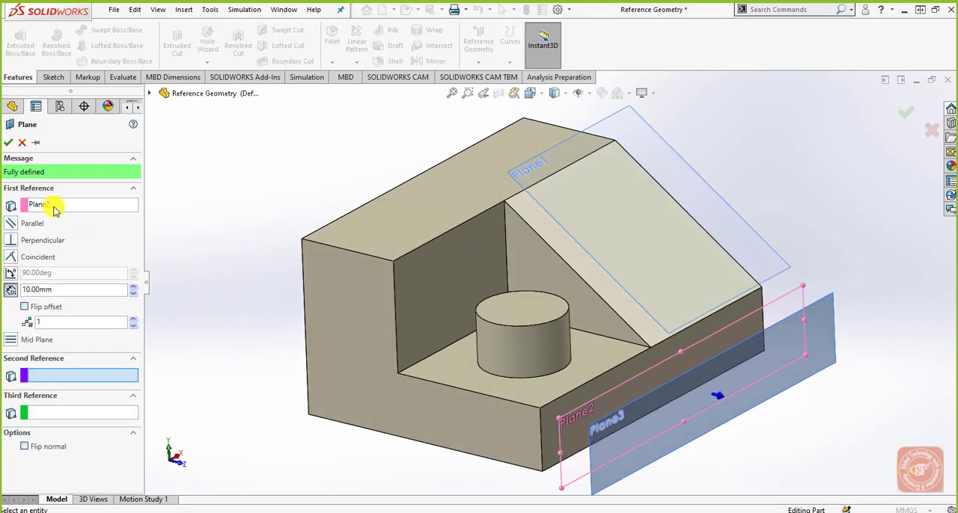
click(64, 208)
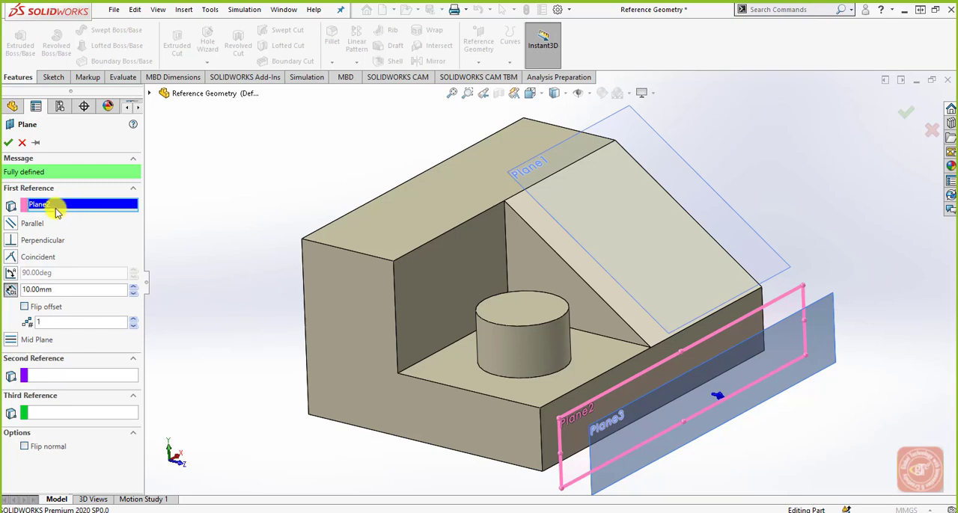
right_click(58, 207)
click(73, 217)
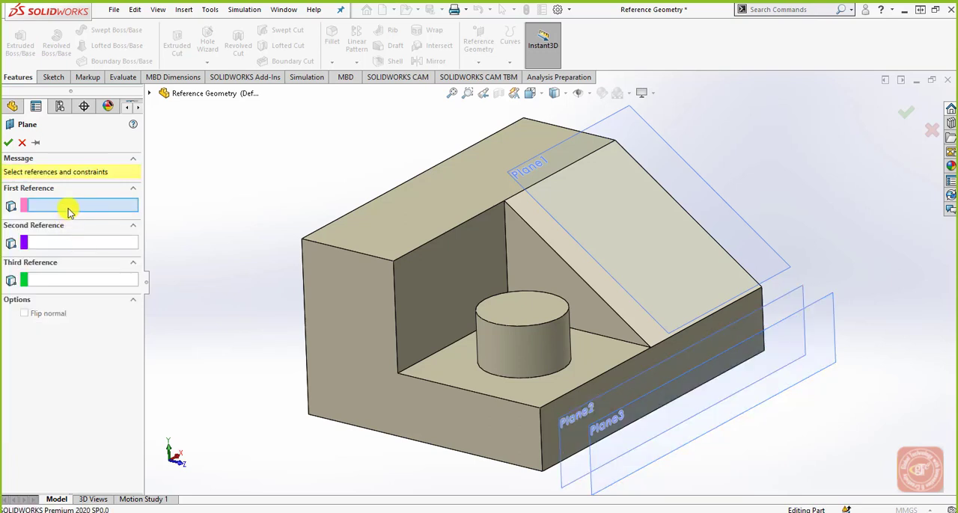
click(648, 336)
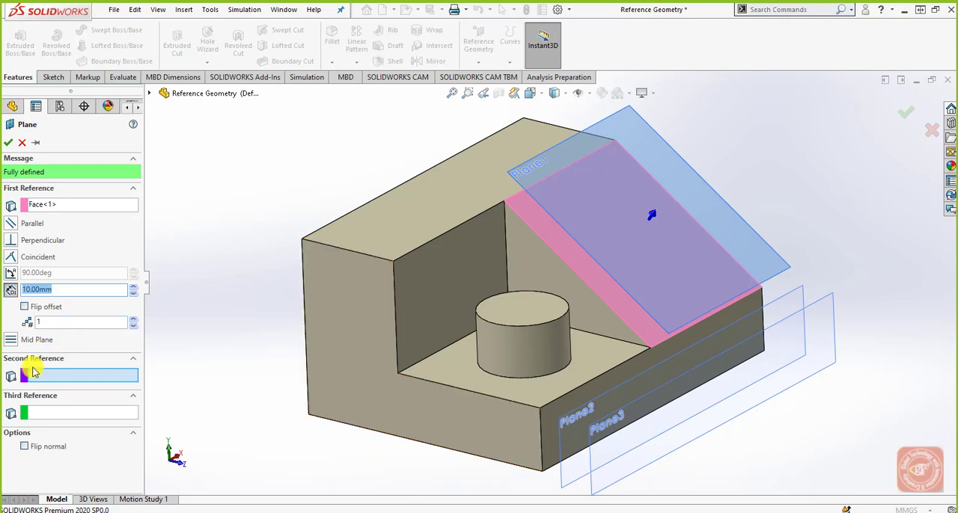
click(82, 379)
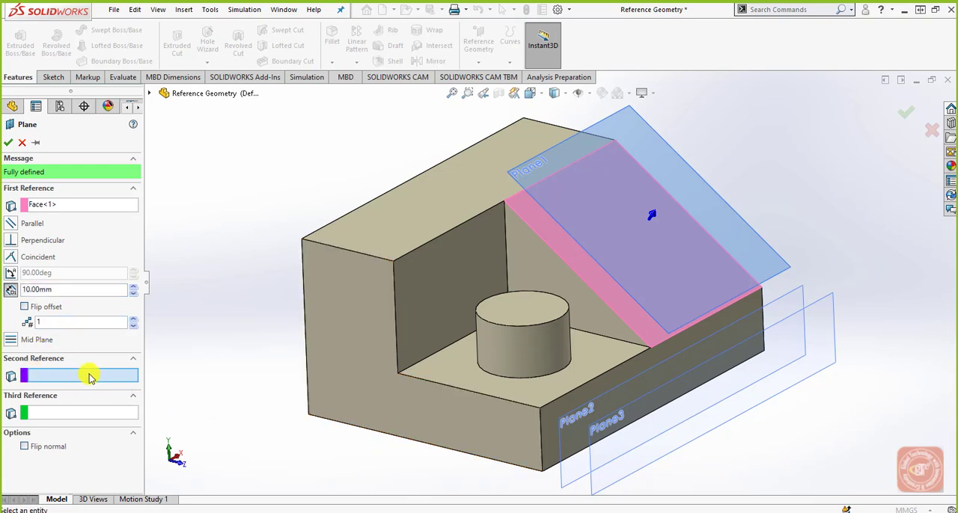
click(655, 347)
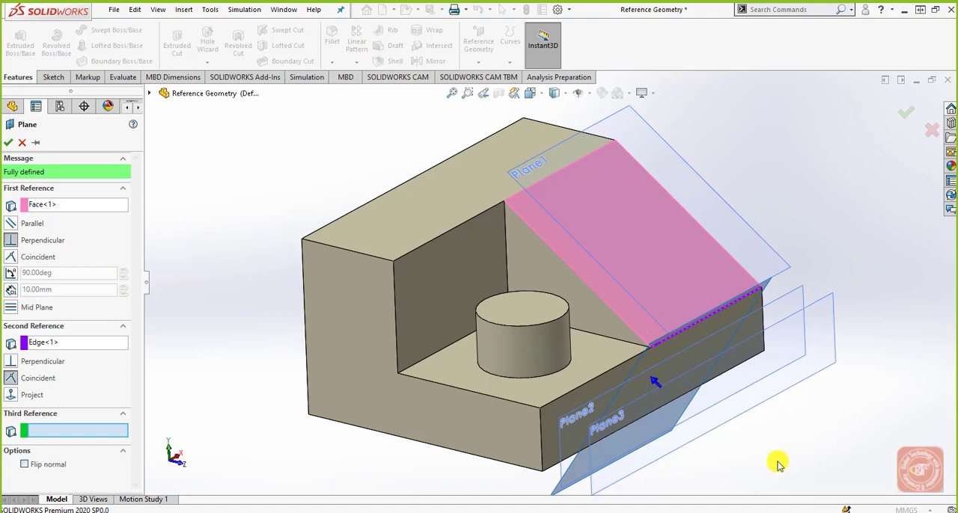
middle_drag(774, 459, 607, 411)
scroll(438, 409, down, 2)
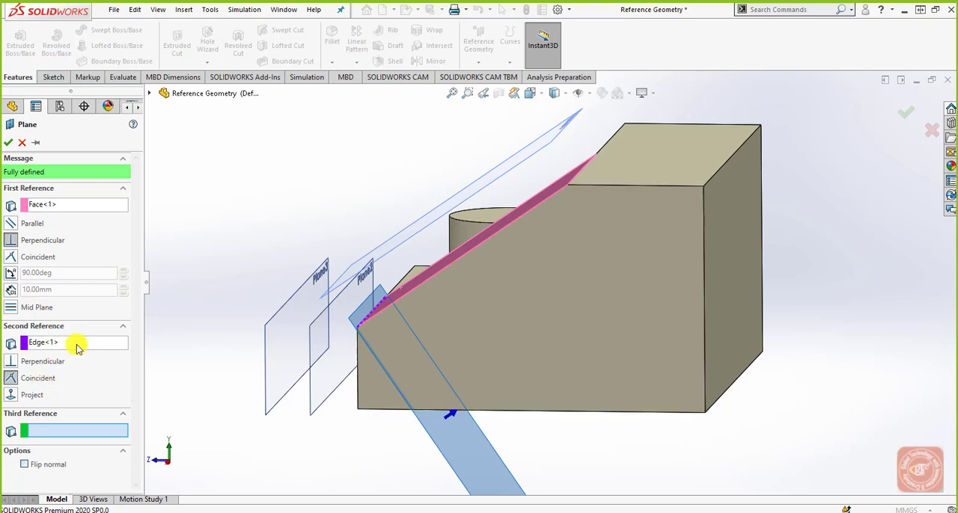
click(9, 142)
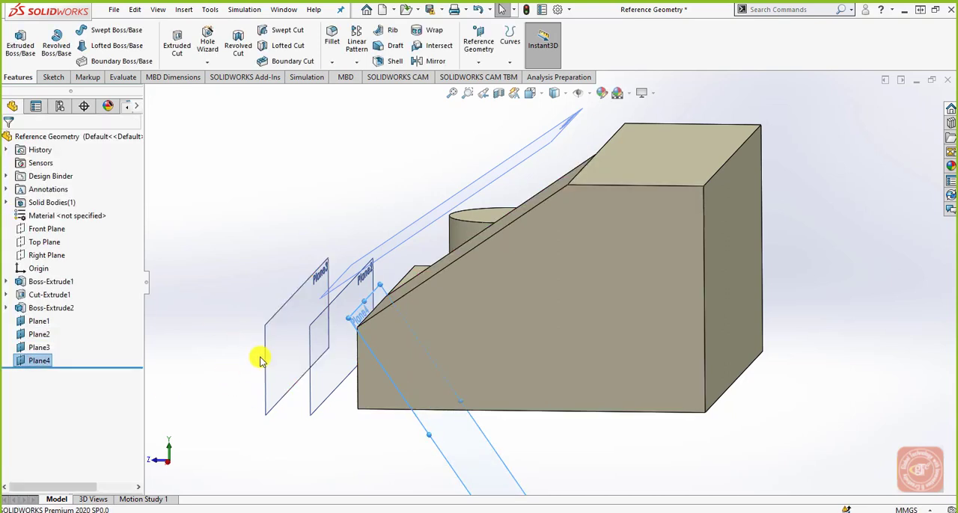
Step: Hide Plane3, the outermost plane offset from the low vertical face
click(272, 357)
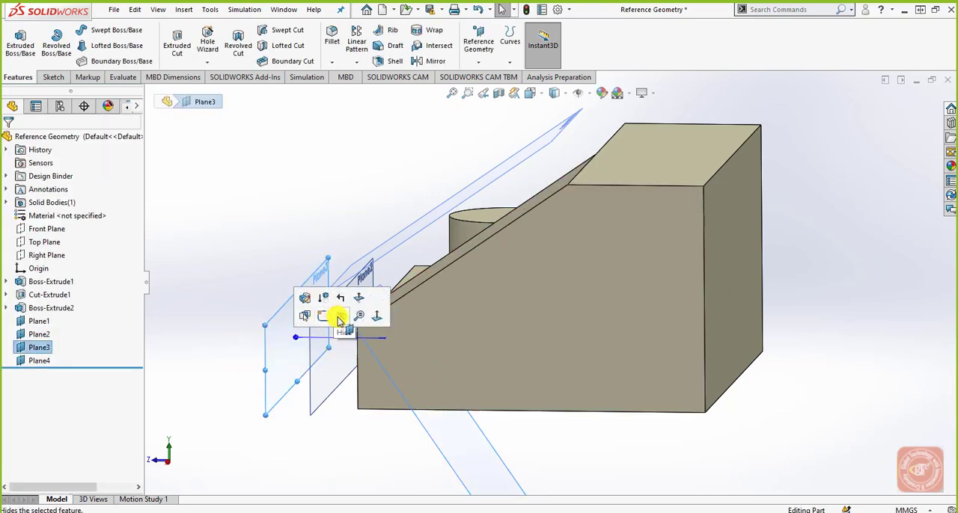
click(331, 323)
click(365, 314)
click(380, 298)
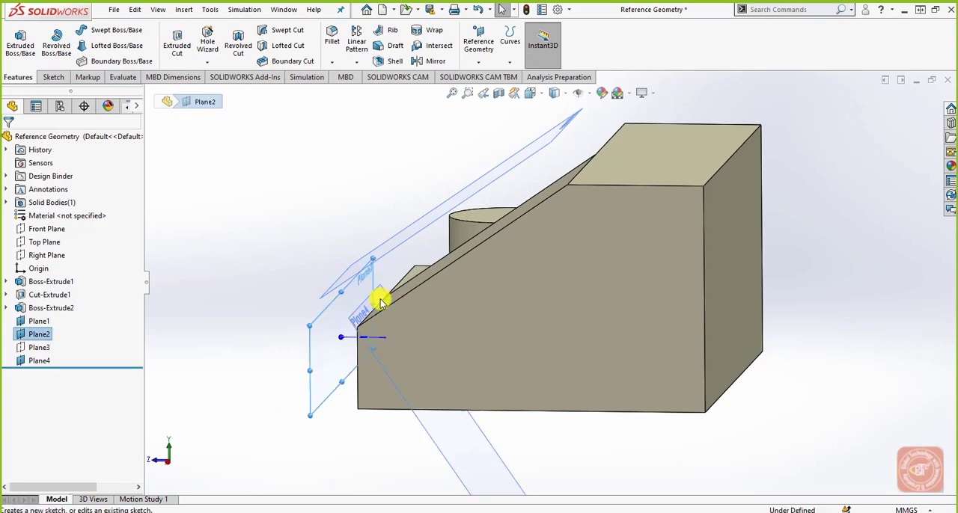
click(409, 238)
click(382, 225)
middle_drag(368, 267, 569, 329)
click(775, 167)
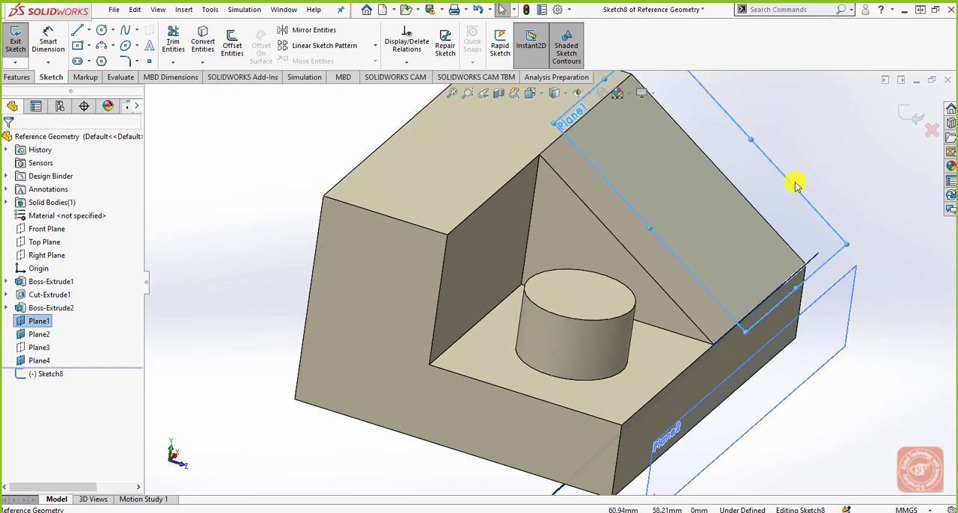
right_click(786, 186)
click(876, 165)
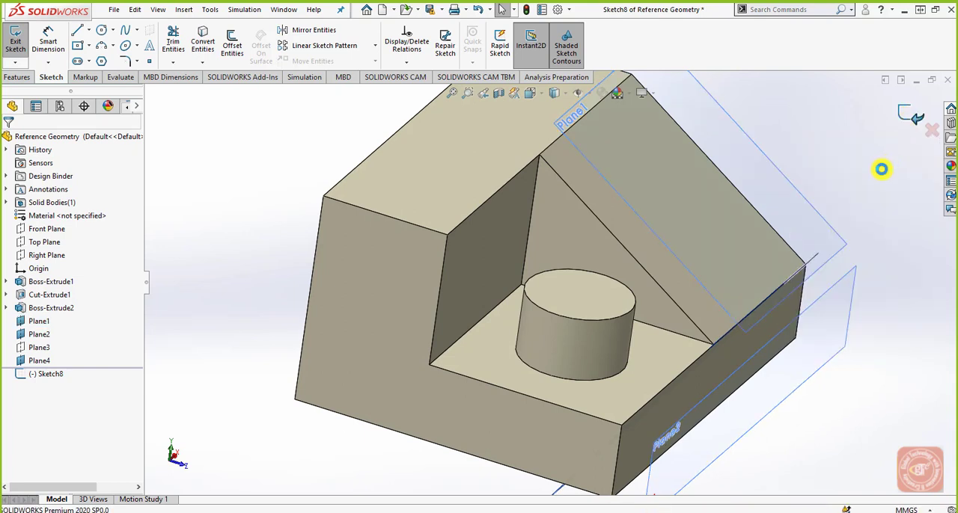
Step: Hide Plane1 and Plane2, leaving only the perpendicular plane through the sloped face's lower edge displayed
right_click(779, 184)
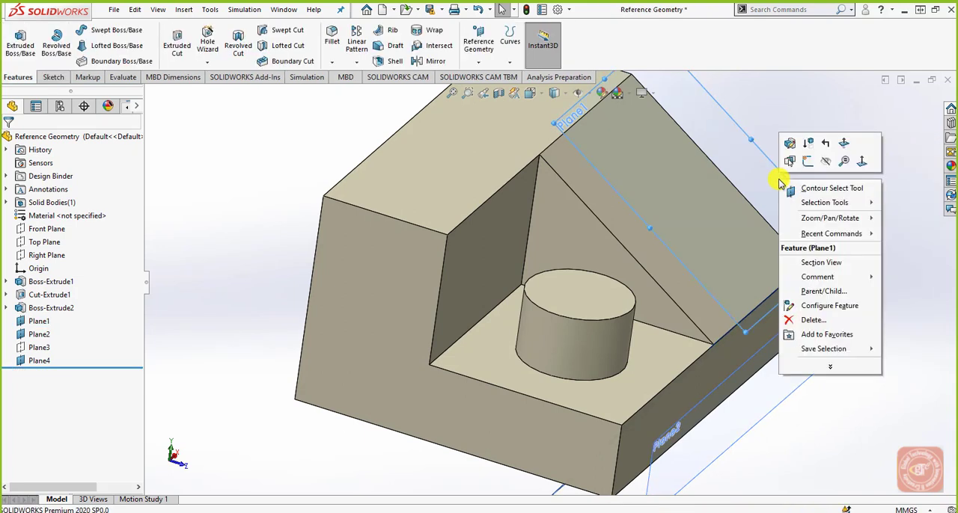
click(825, 164)
middle_drag(759, 363, 442, 342)
click(288, 279)
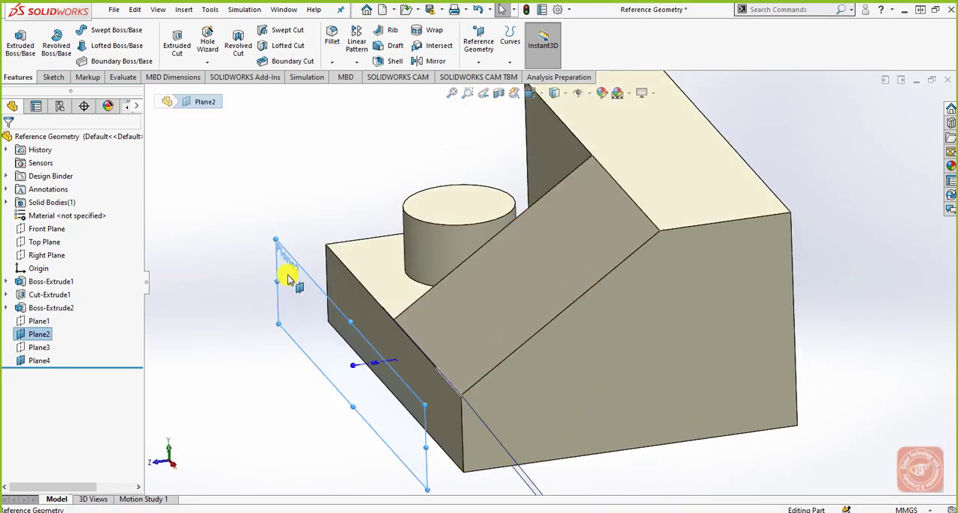
click(364, 230)
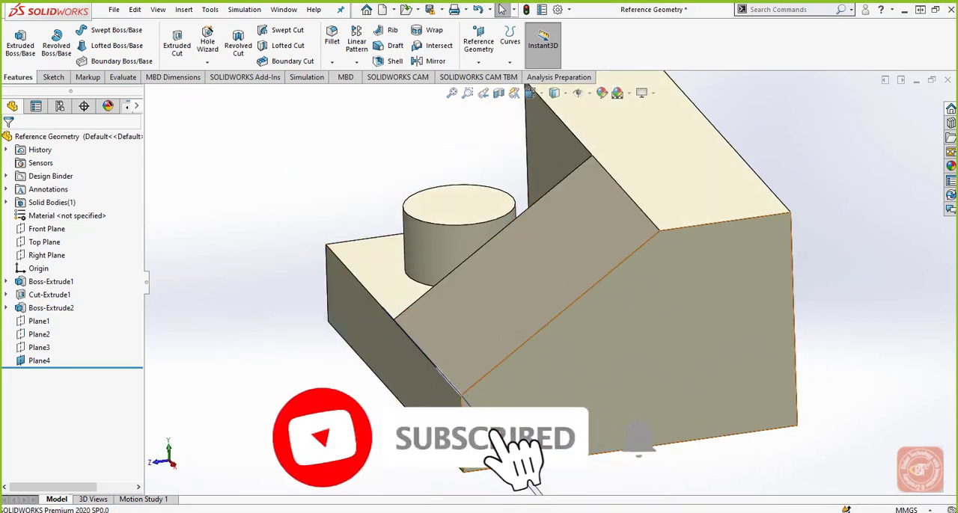
middle_drag(524, 404, 699, 266)
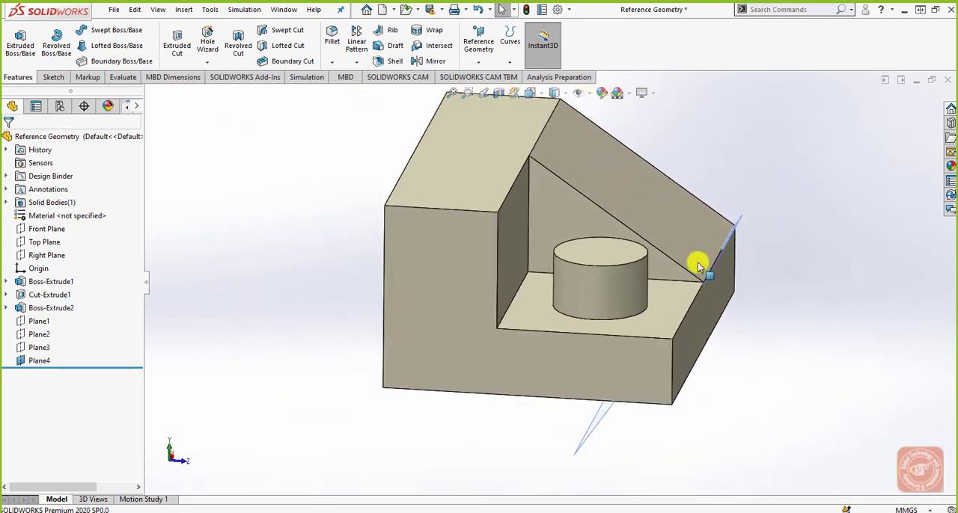
Step: Enlarge Plane4's displayed boundary so it extends well past both ends of the sloped face's lower edge and across the part
scroll(698, 266, down, 2)
click(575, 453)
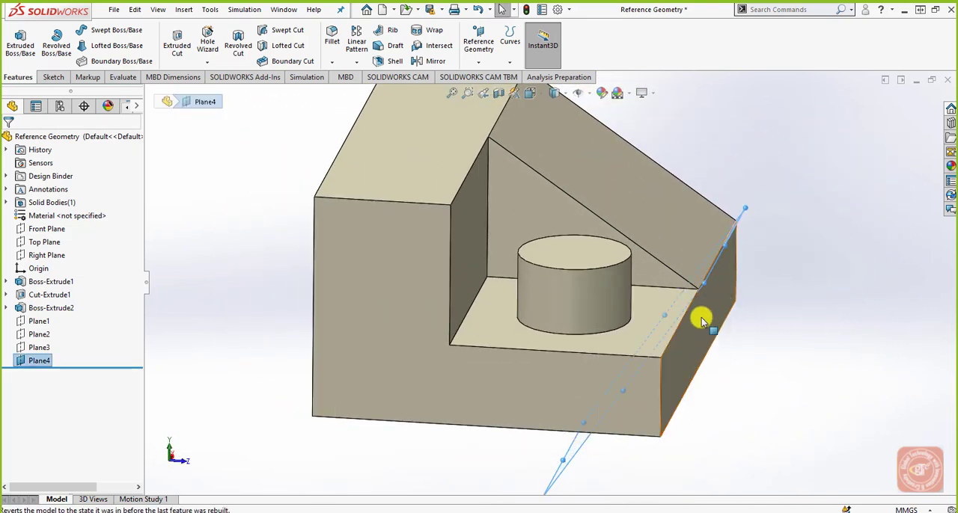
middle_drag(702, 320, 627, 327)
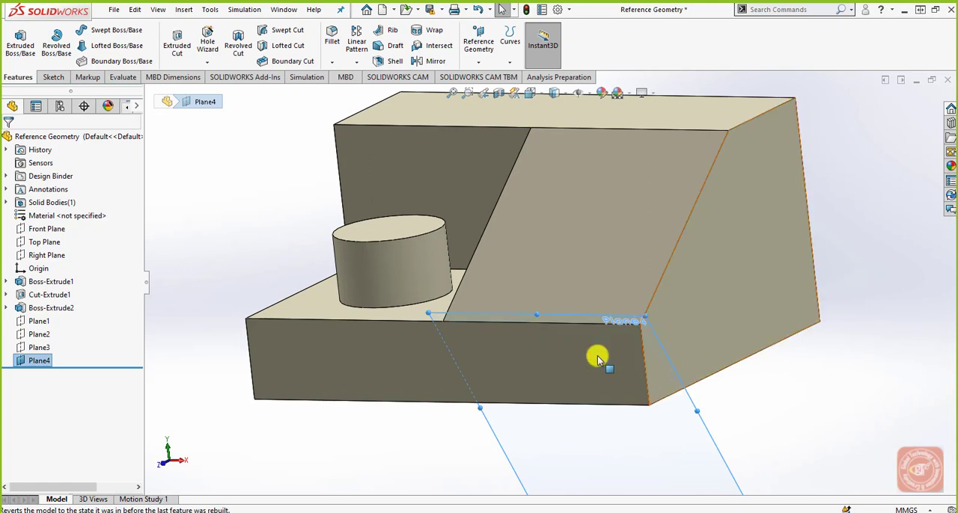
scroll(524, 340, up, 2)
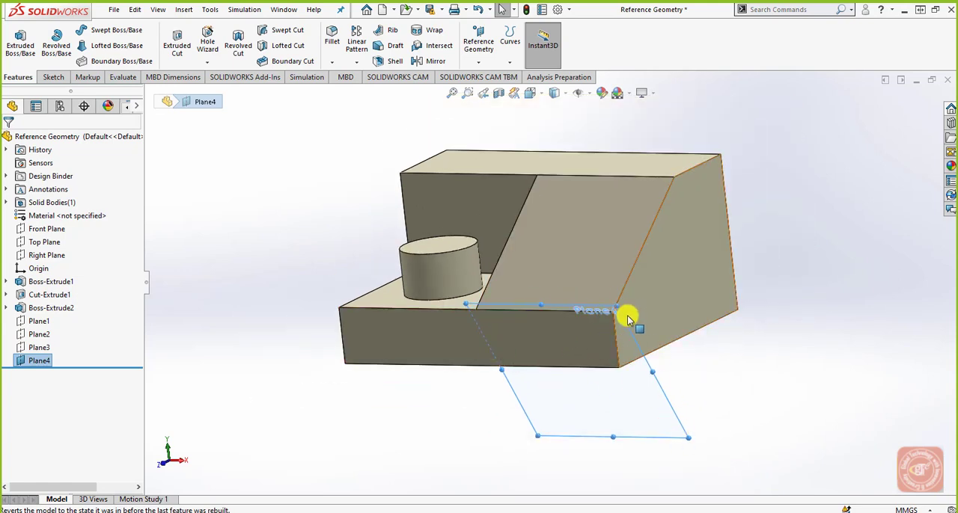
drag(616, 306, 742, 107)
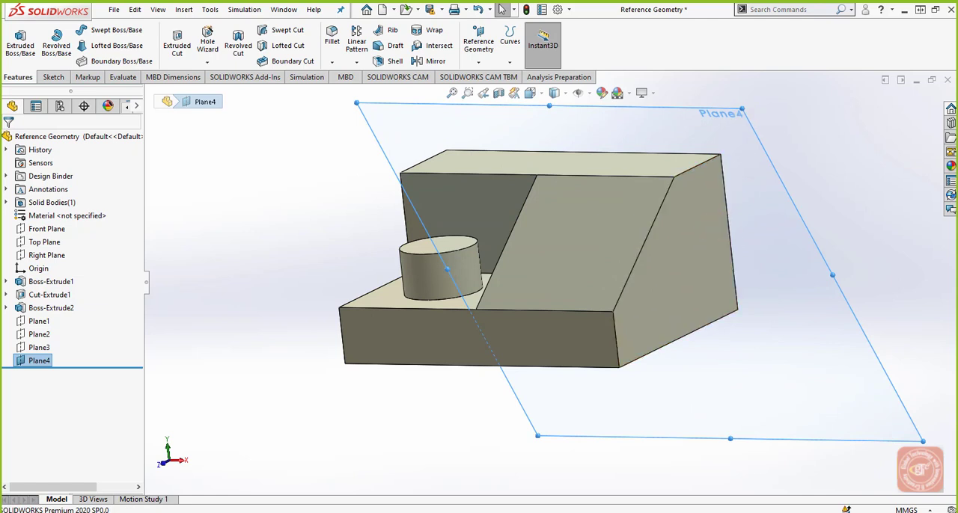
middle_drag(644, 310, 631, 353)
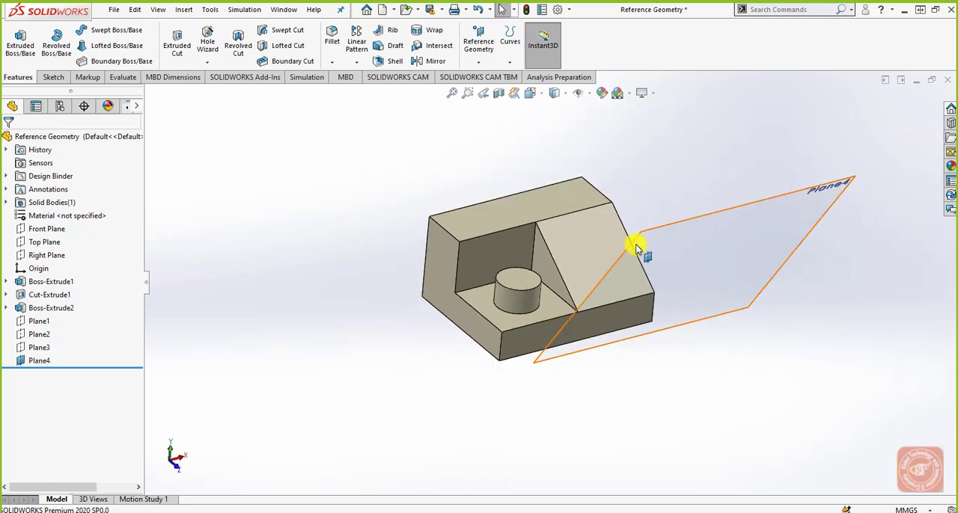
click(638, 236)
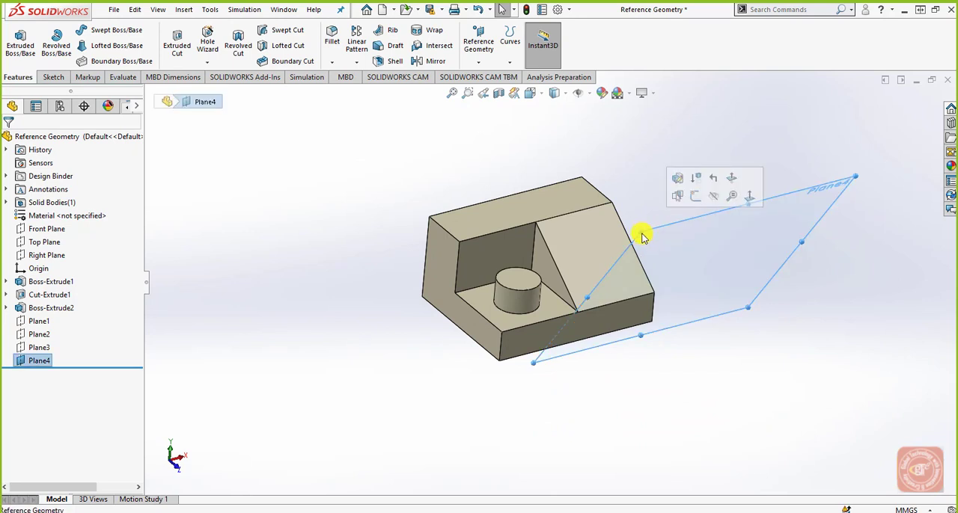
drag(637, 235, 598, 239)
middle_drag(597, 238, 622, 375)
Step: Hide Plane4, the plane perpendicular to the sloped face
click(738, 222)
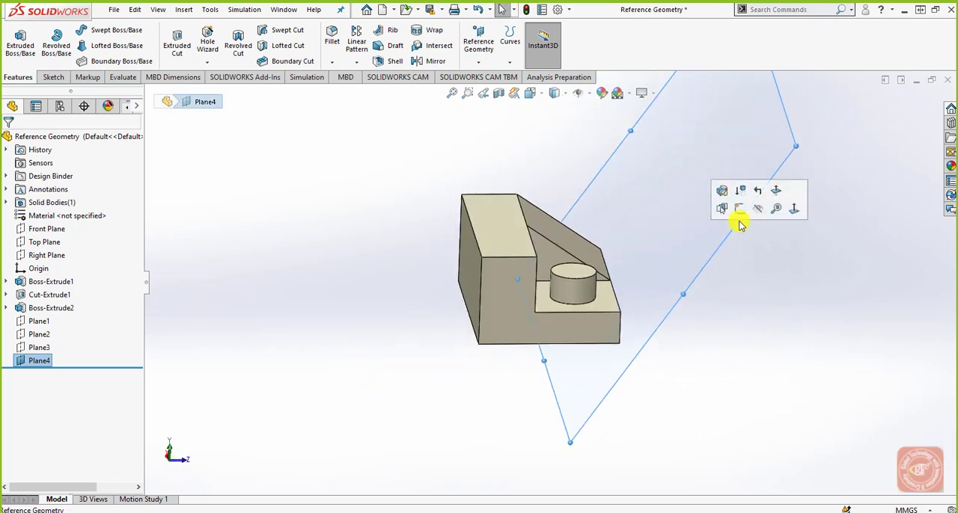
click(757, 219)
middle_drag(757, 219, 516, 224)
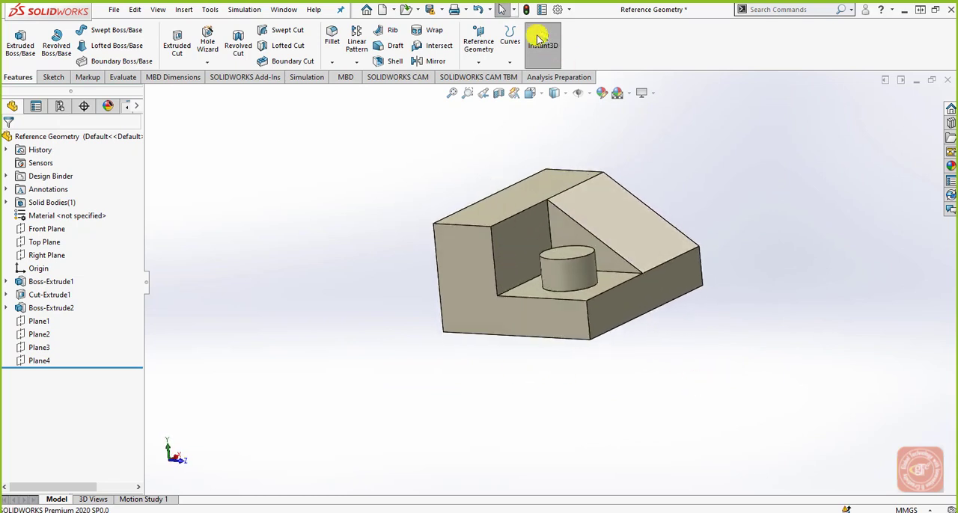
Step: Try to define a plane coincident with the block's vertical corner edge and adjoining bottom edge, removing the mis-picked point reference first
click(479, 61)
click(476, 77)
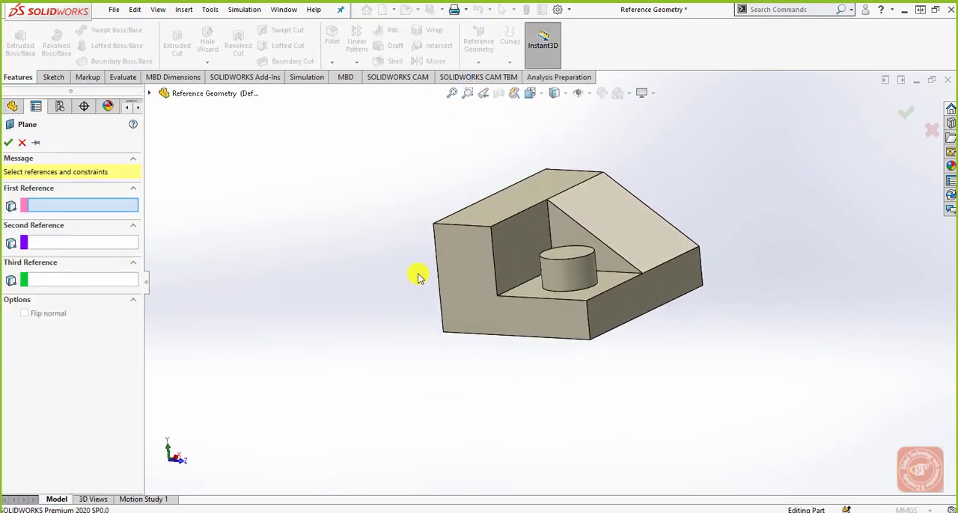
middle_drag(554, 297, 547, 343)
click(501, 337)
click(68, 205)
right_click(69, 205)
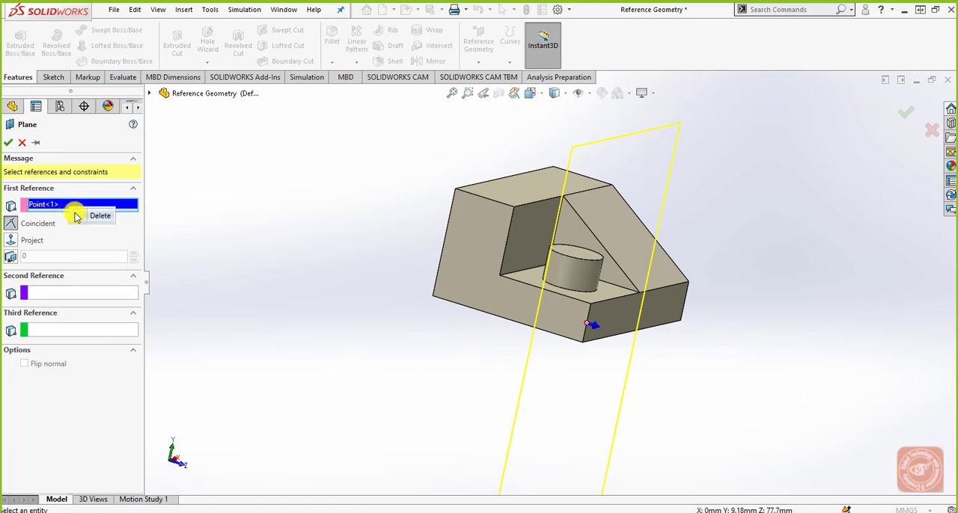
click(95, 214)
click(584, 336)
middle_drag(598, 368, 533, 374)
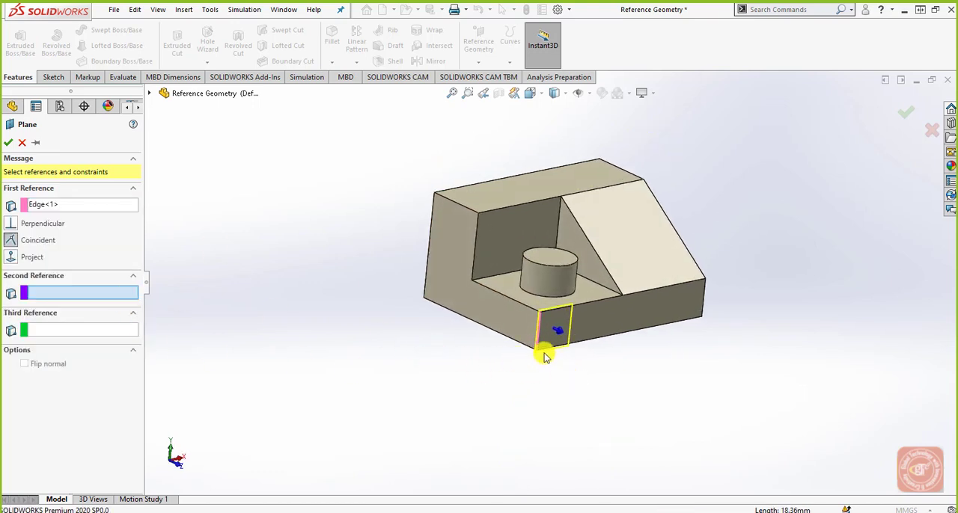
click(546, 348)
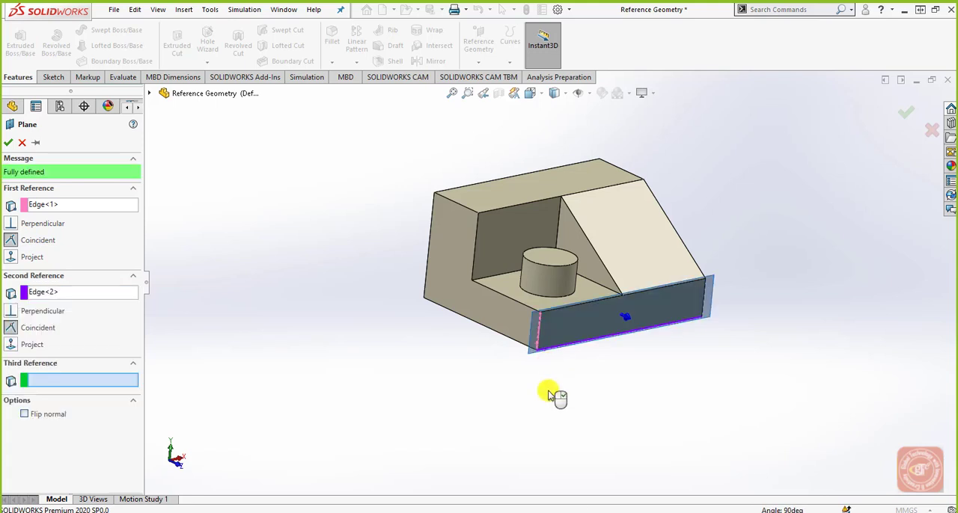
mouse_move(548, 386)
middle_down()
mouse_move(588, 349)
mouse_move(556, 398)
middle_up()
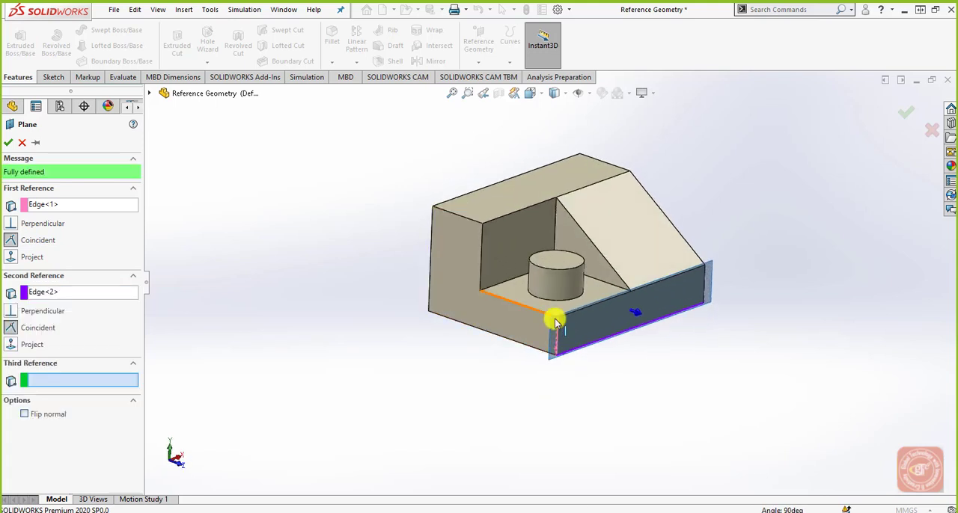
scroll(554, 316, down, 2)
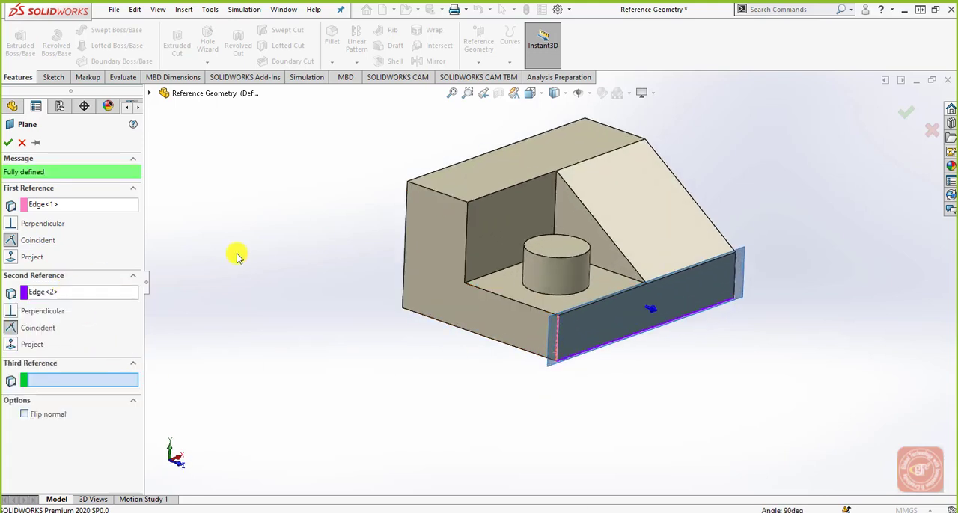
Step: Try the perpendicular constraint on the vertical corner edge, and clear both edge references from the plane definition
click(30, 226)
middle_drag(661, 300, 616, 339)
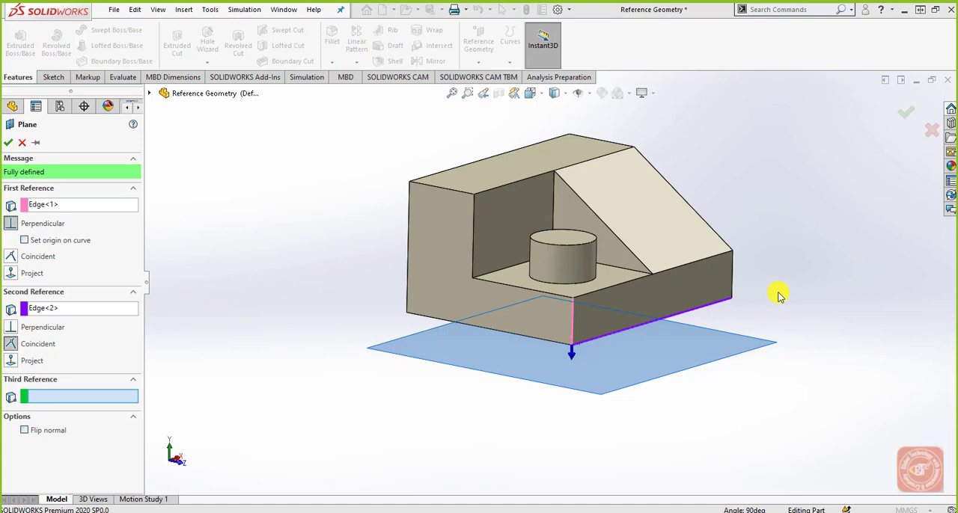
right_click(82, 315)
click(96, 322)
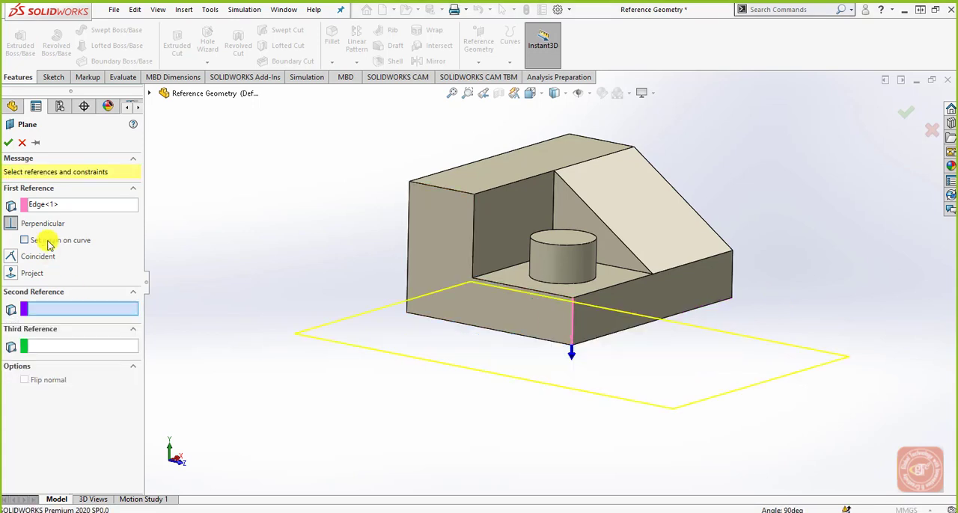
click(41, 206)
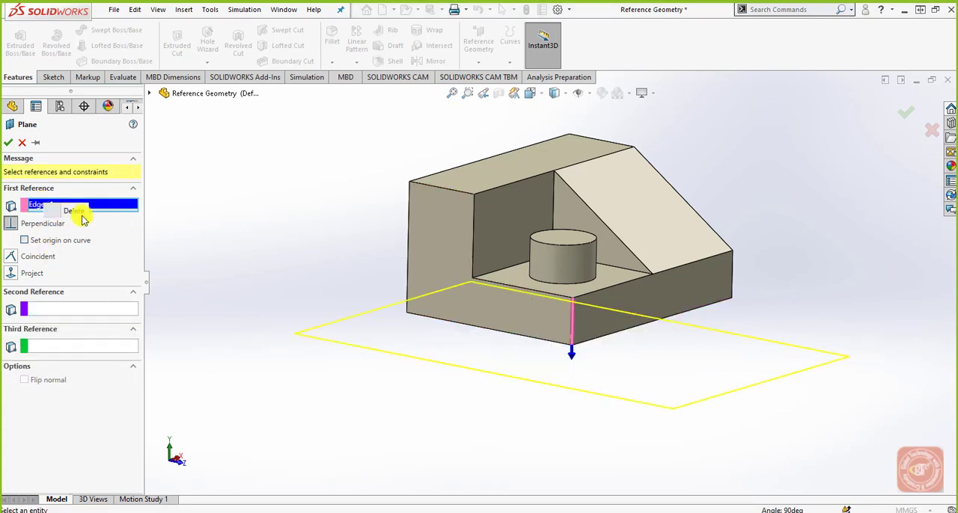
click(75, 212)
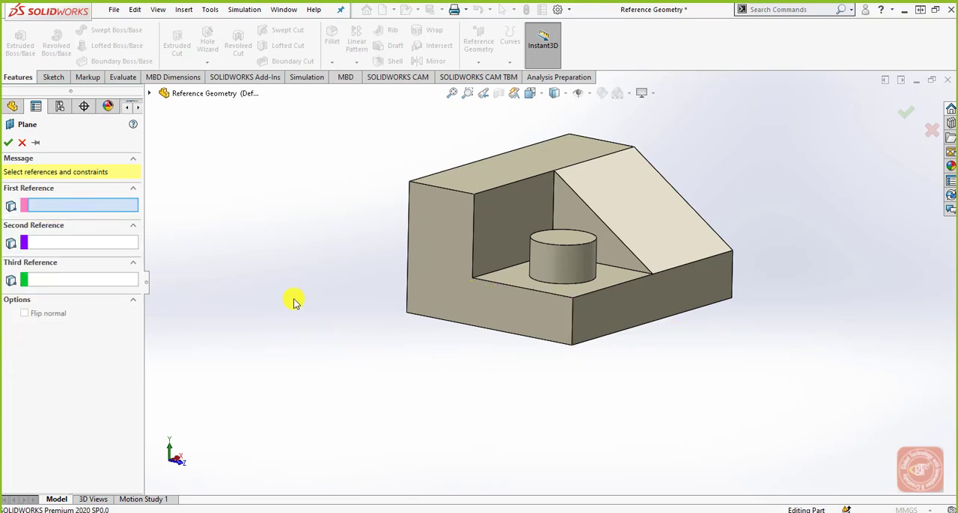
Step: Start a reference plane with the Front Plane as first reference and the block's vertical corner edge as second reference
middle_drag(388, 321, 367, 339)
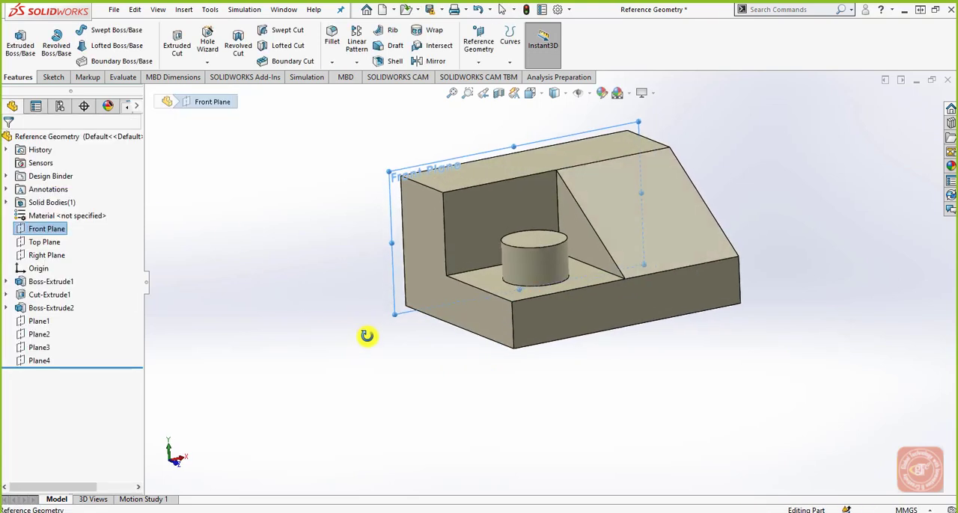
click(483, 64)
click(488, 93)
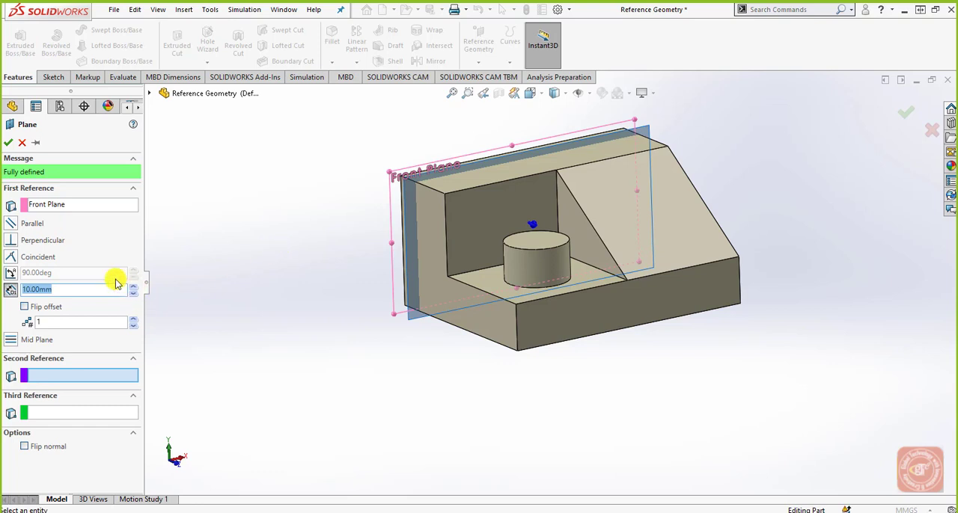
click(515, 336)
middle_drag(487, 397, 490, 416)
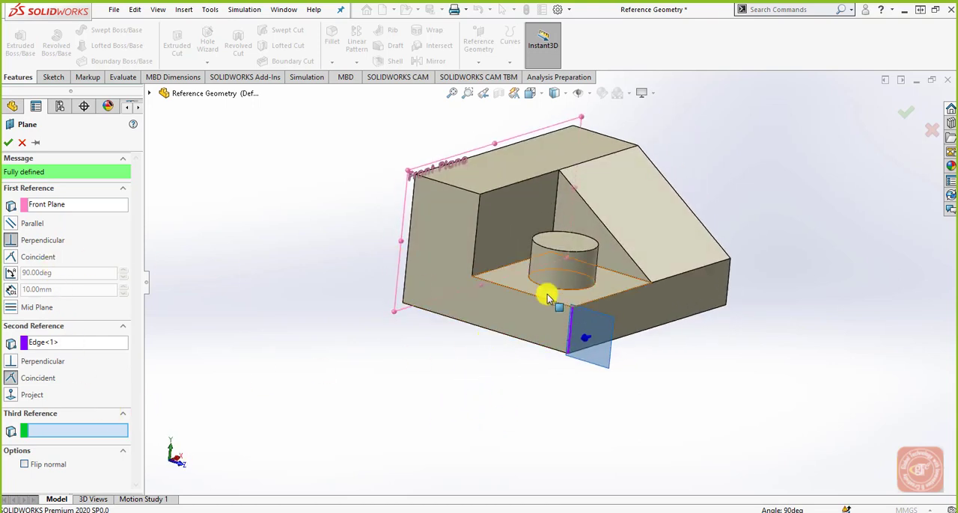
Step: Set the plane's angle to the Front Plane to 45° with 2 instances, and create both planes
click(10, 274)
drag(63, 273, 6, 277)
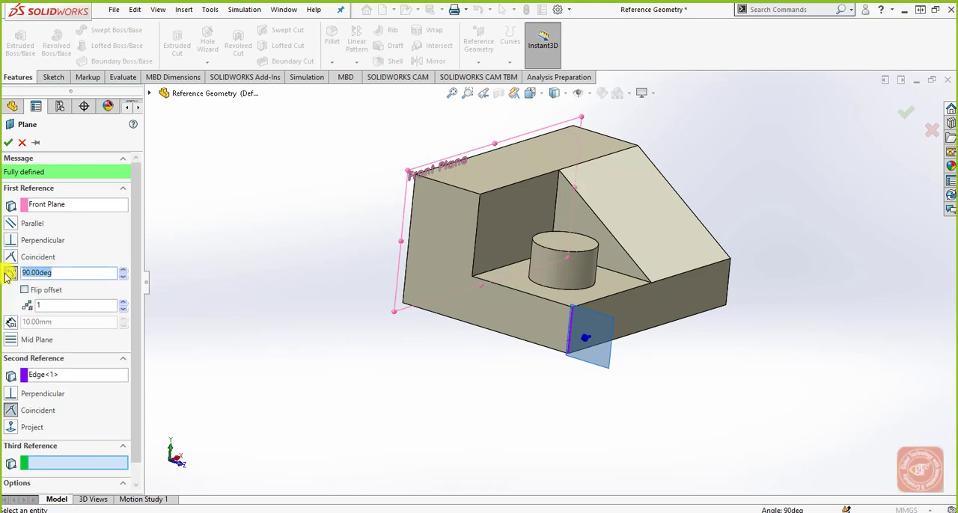
text(45)
key(Return)
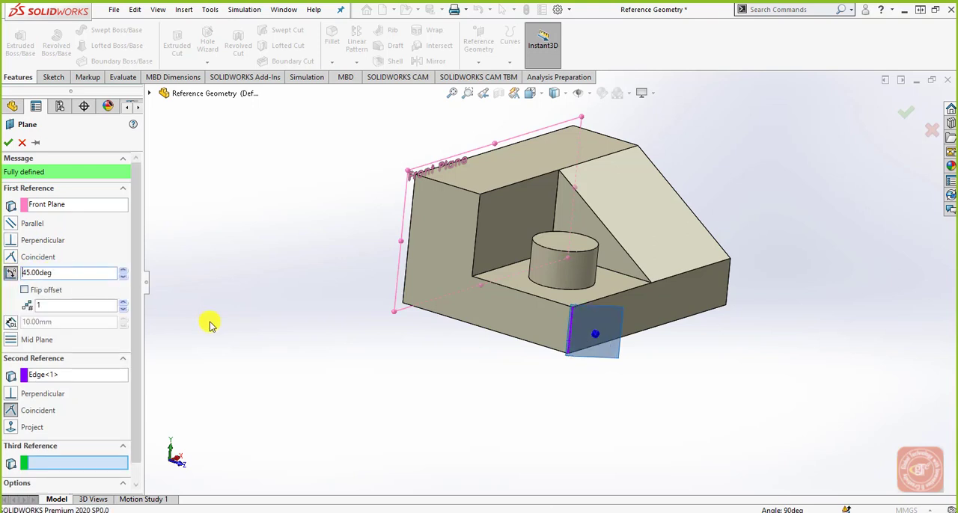
click(124, 302)
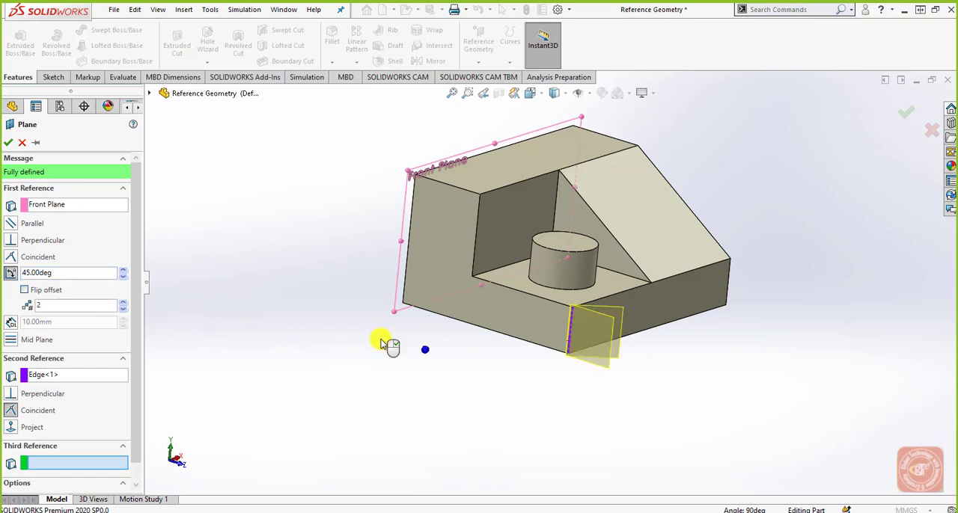
mouse_move(379, 392)
middle_down()
mouse_move(363, 383)
mouse_move(366, 391)
middle_up()
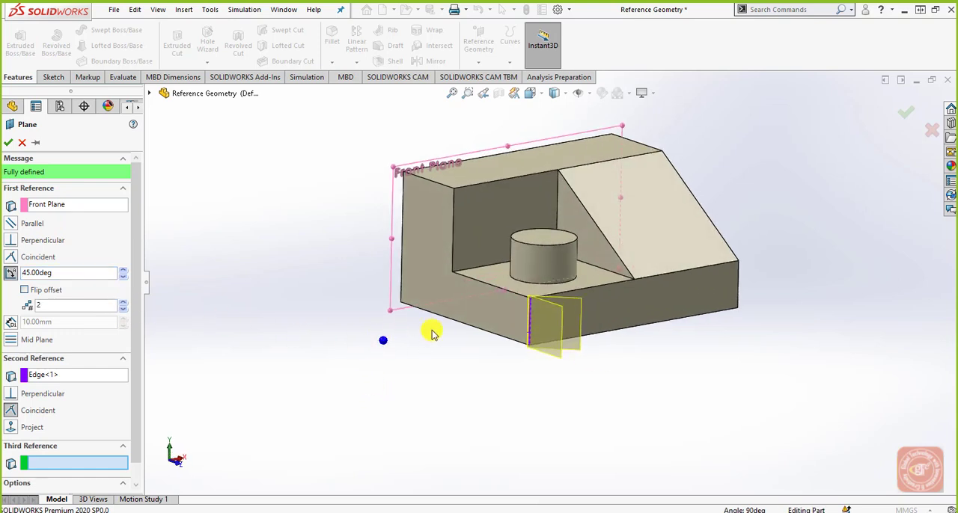
scroll(591, 281, down, 2)
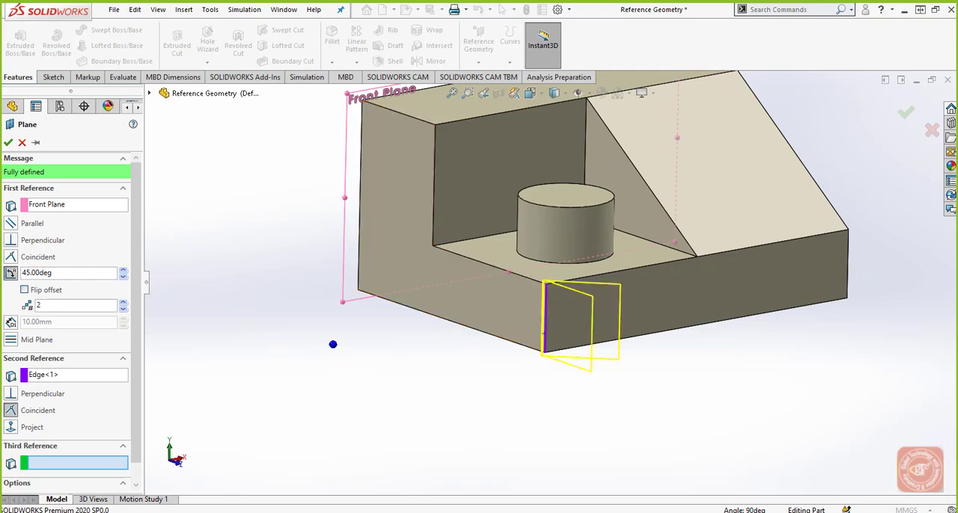
click(387, 207)
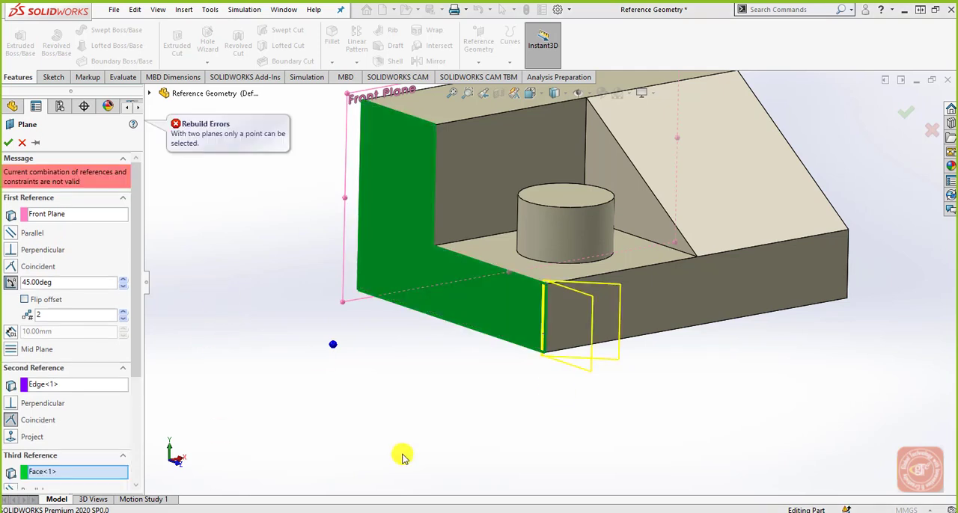
click(430, 303)
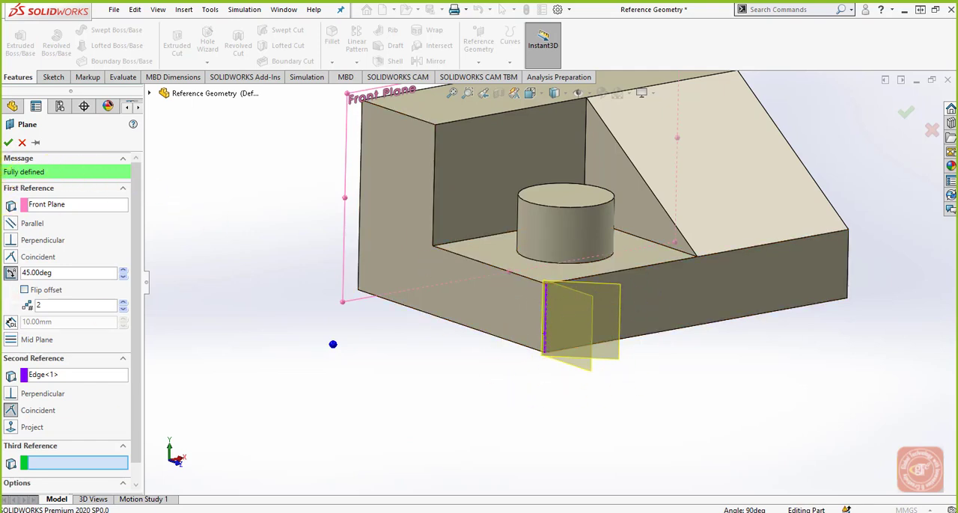
click(10, 142)
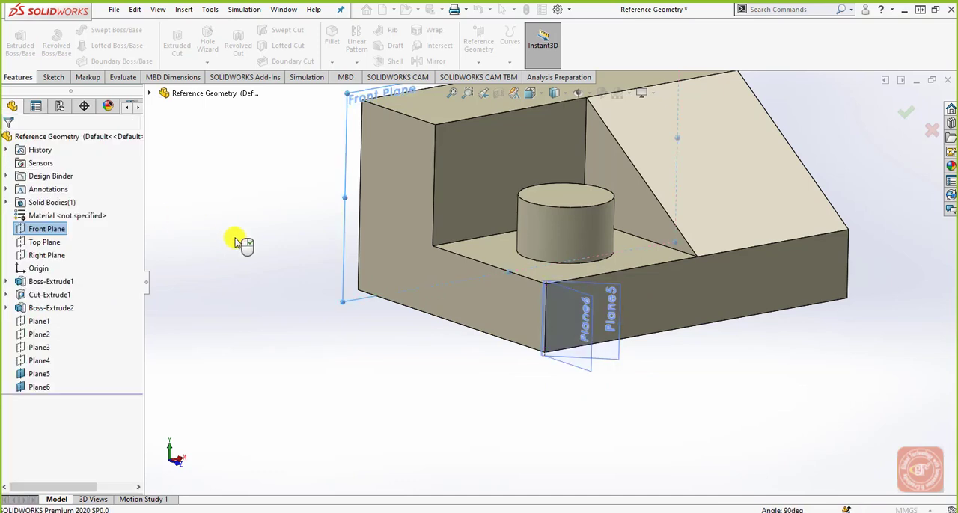
Step: Enlarge Plane5's displayed boundary upward and outward from the vertical corner edge
mouse_move(491, 388)
middle_down()
mouse_move(466, 362)
mouse_move(510, 385)
middle_up()
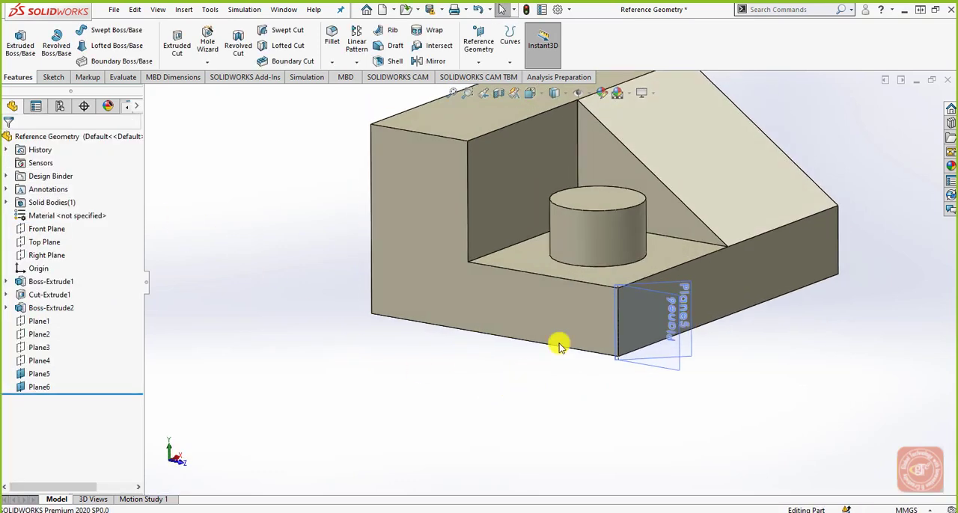
scroll(620, 301, down, 3)
click(745, 287)
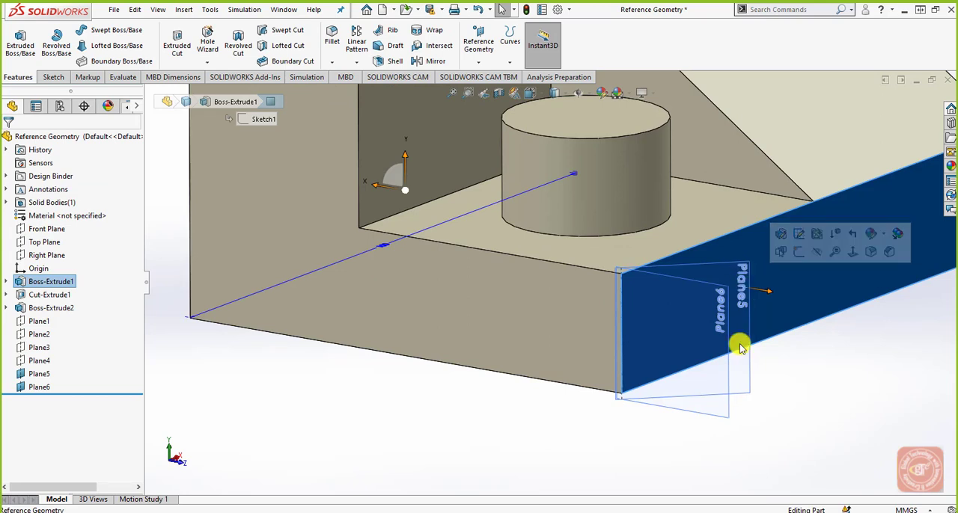
click(753, 397)
click(749, 336)
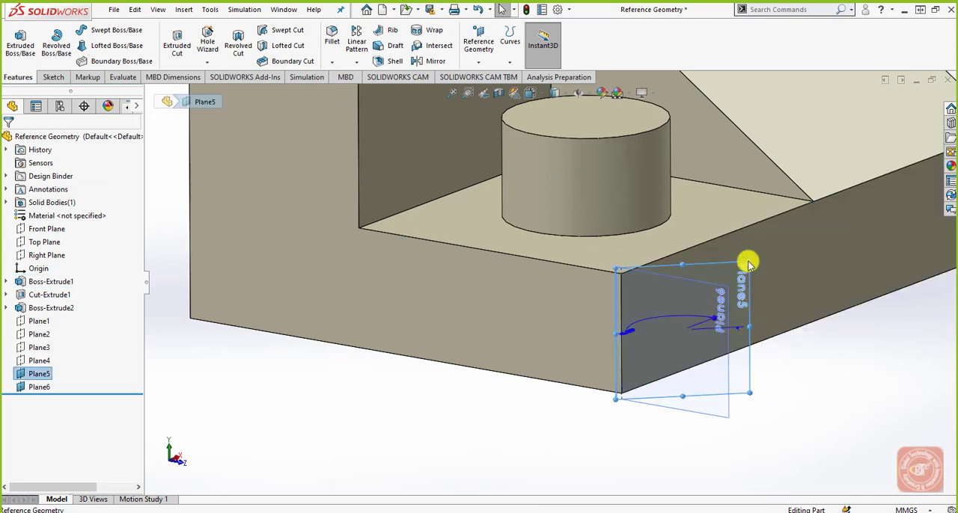
drag(746, 261, 867, 118)
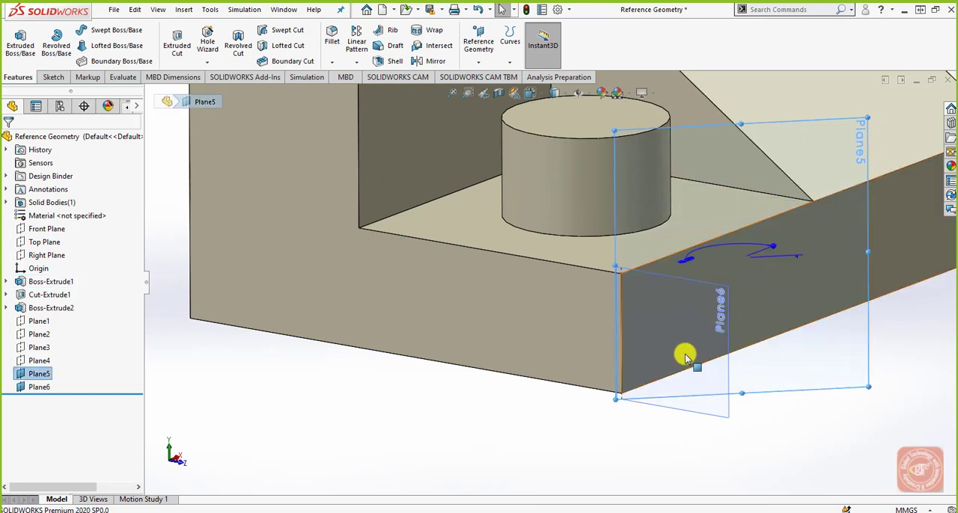
Step: Enlarge Plane6's displayed boundary to extend above the corner edge and outward beyond Plane5, and clear the selection
click(718, 417)
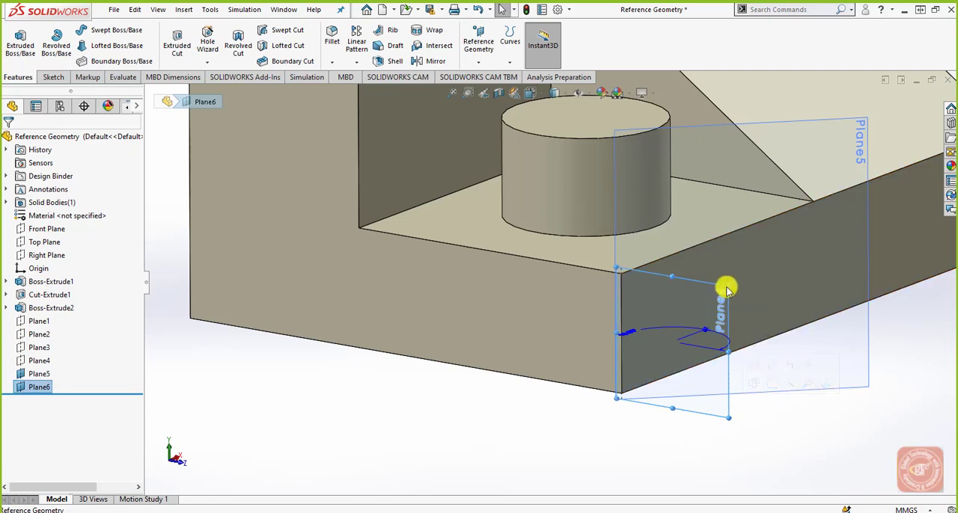
click(726, 287)
drag(728, 288, 923, 184)
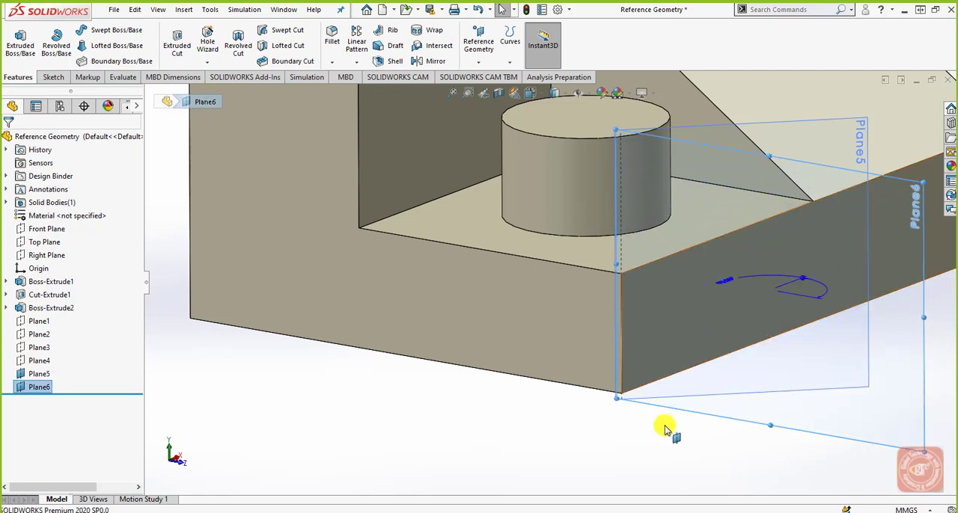
click(633, 461)
middle_drag(634, 462, 551, 470)
scroll(577, 473, up, 2)
scroll(572, 461, up, 1)
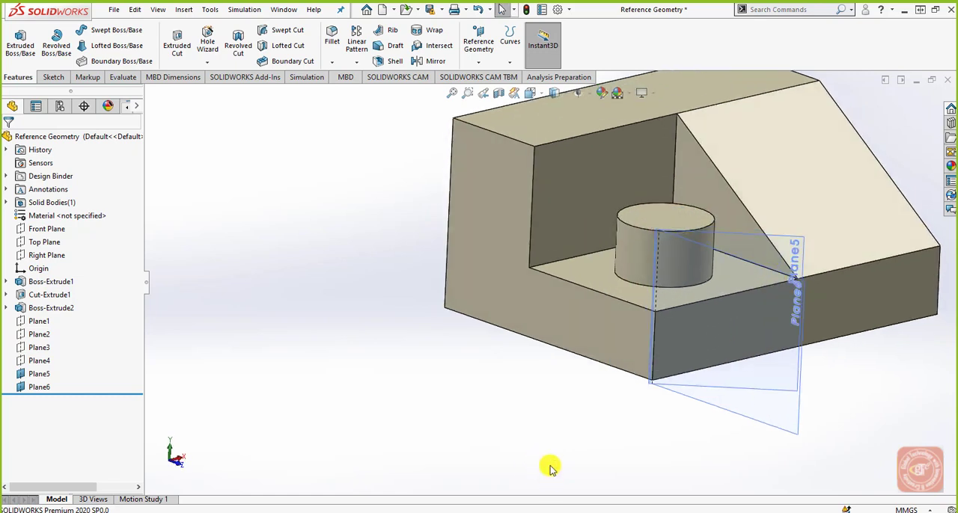
Step: Start a new reference plane on the block
scroll(573, 453, up, 2)
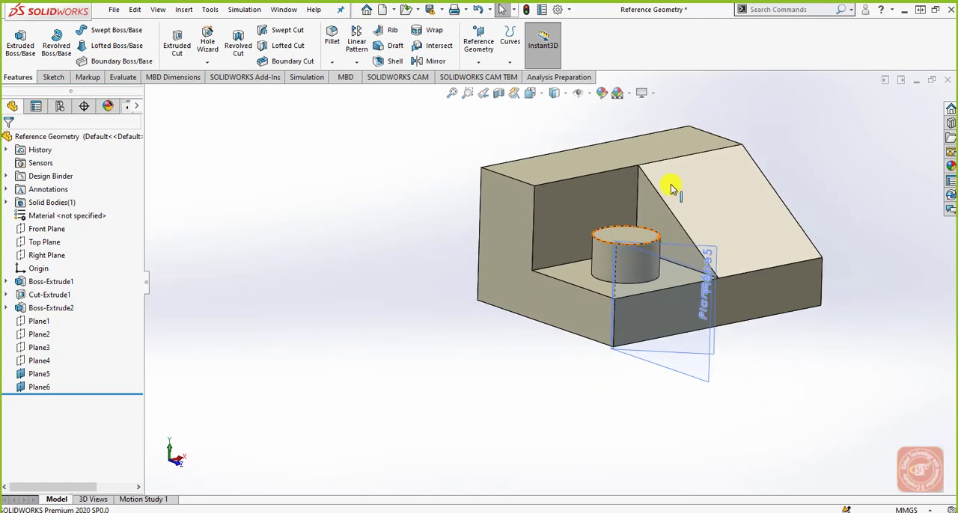
scroll(627, 239, down, 3)
click(479, 42)
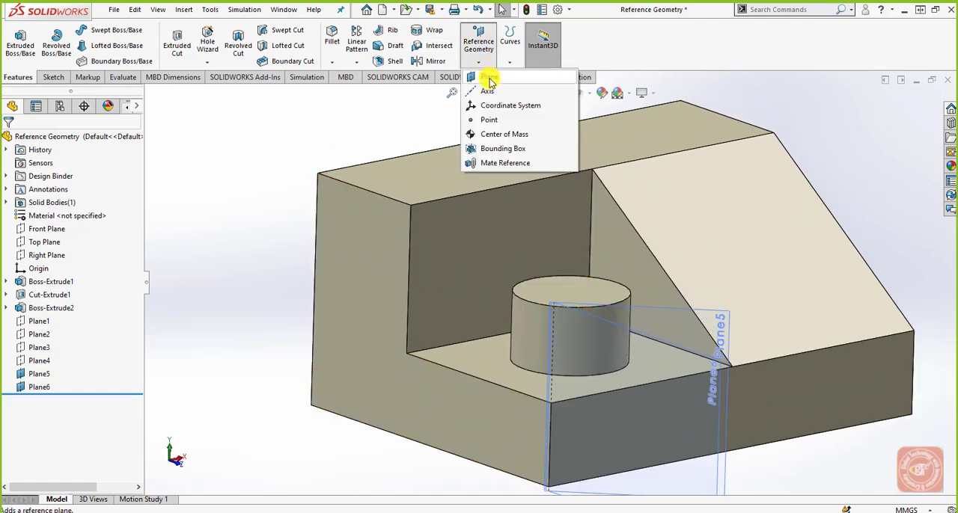
click(487, 78)
click(412, 206)
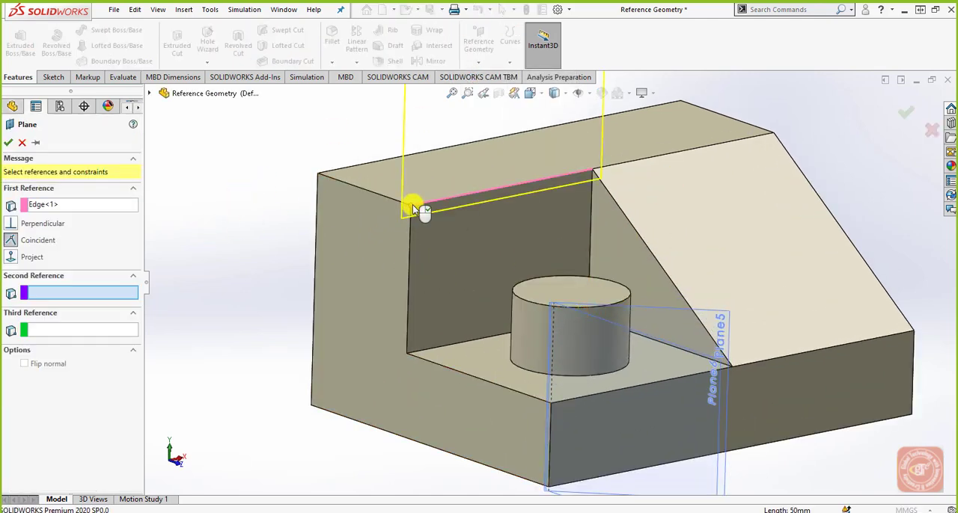
right_click(77, 206)
click(106, 210)
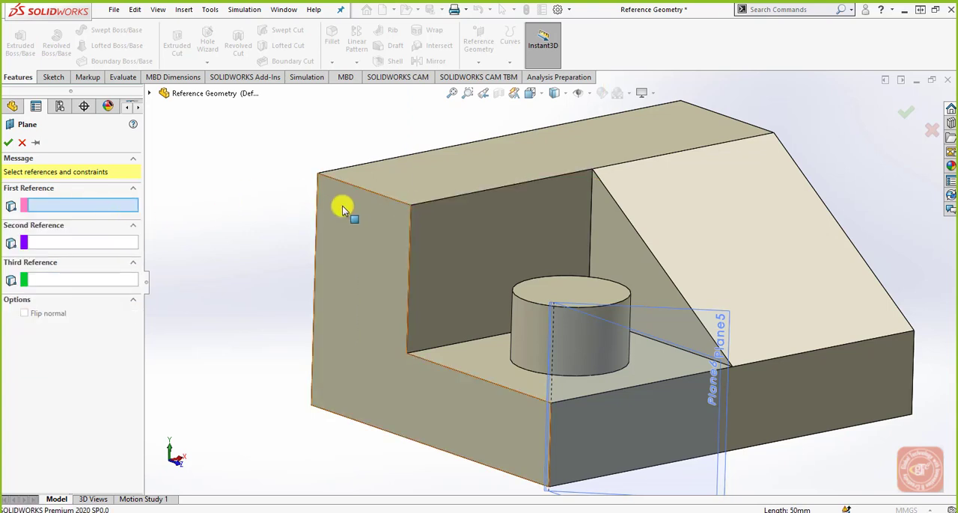
Step: Create the plane through three vertices: both ends of the pocket's upper edge and the sloped face's lower corner beside the pocket
click(411, 206)
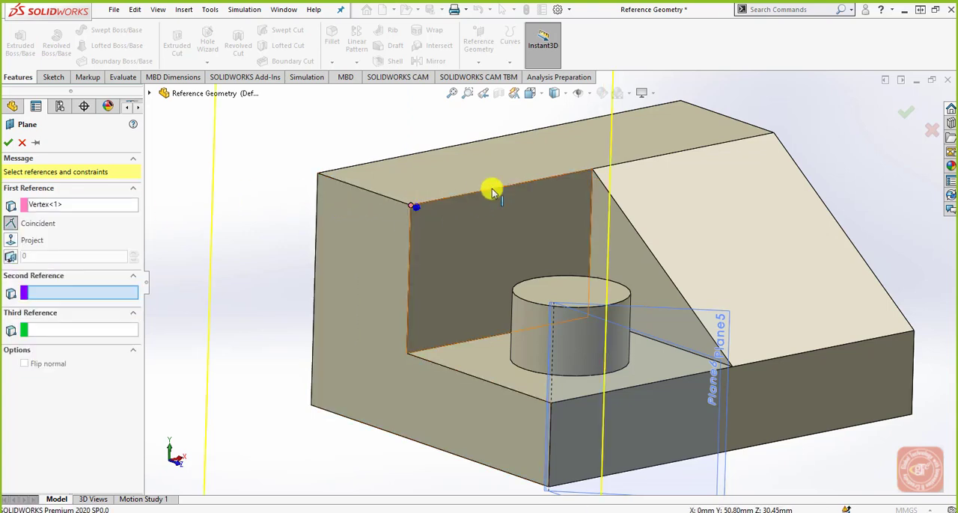
click(592, 173)
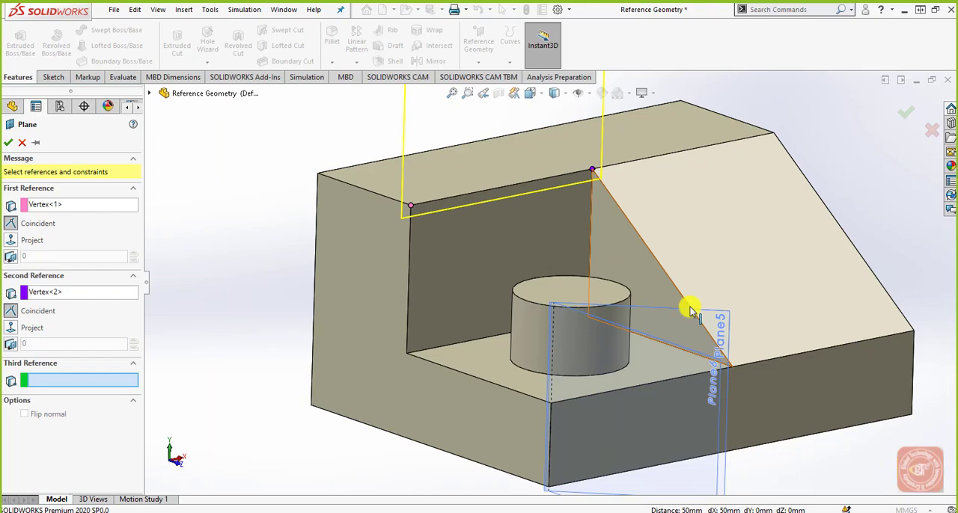
click(732, 366)
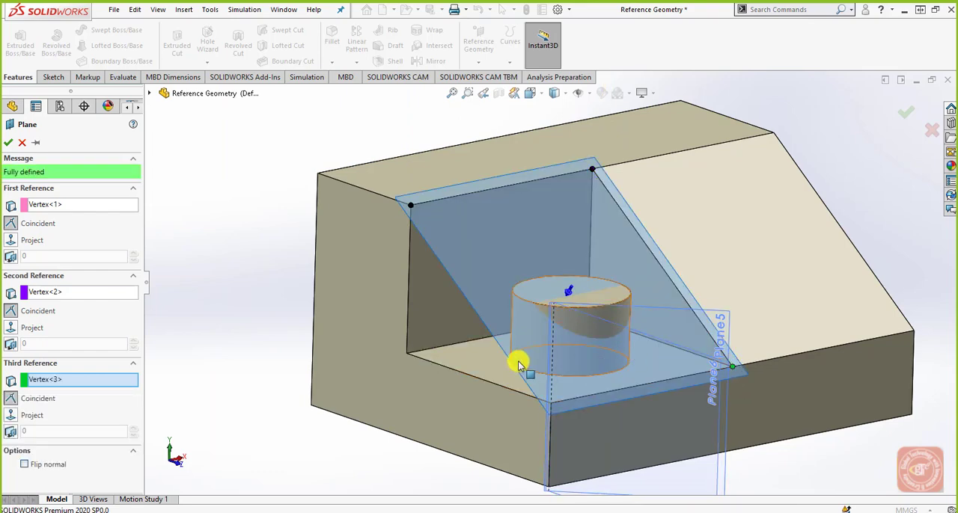
mouse_move(520, 363)
middle_down()
mouse_move(534, 283)
mouse_move(556, 306)
mouse_move(517, 325)
mouse_move(533, 357)
middle_up()
click(906, 110)
mouse_move(672, 387)
middle_down()
mouse_move(683, 404)
mouse_move(680, 394)
middle_up()
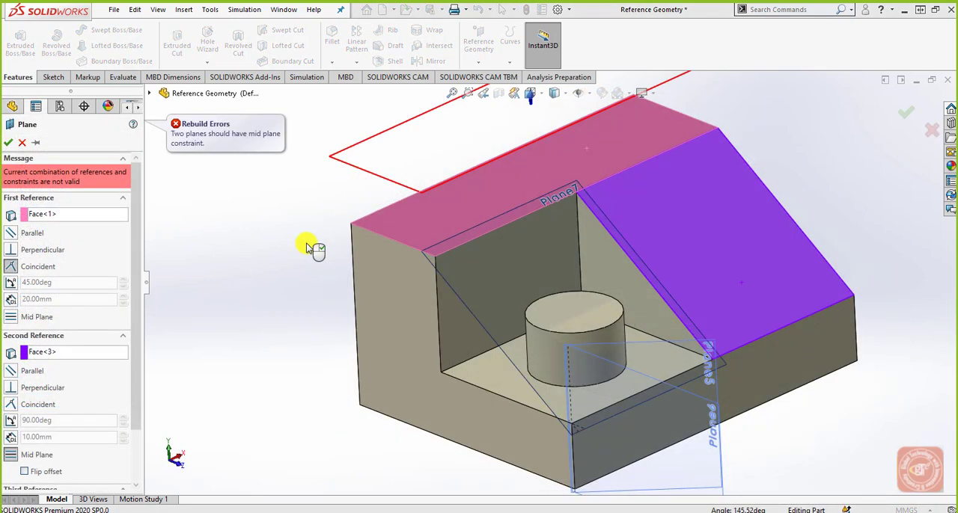
Step: Try adding the low vertical front face as third reference, with Parallel constraints to the top face and sloped face
middle_drag(307, 247, 659, 168)
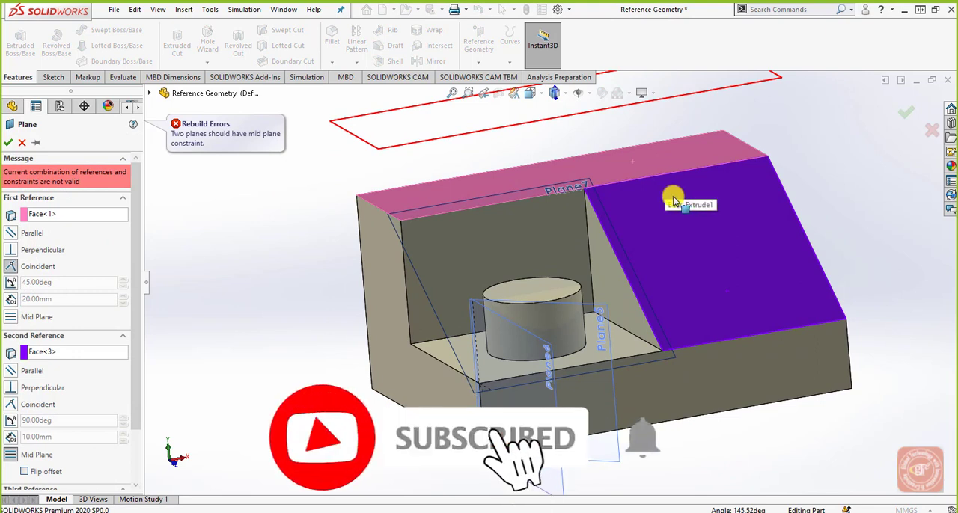
click(690, 358)
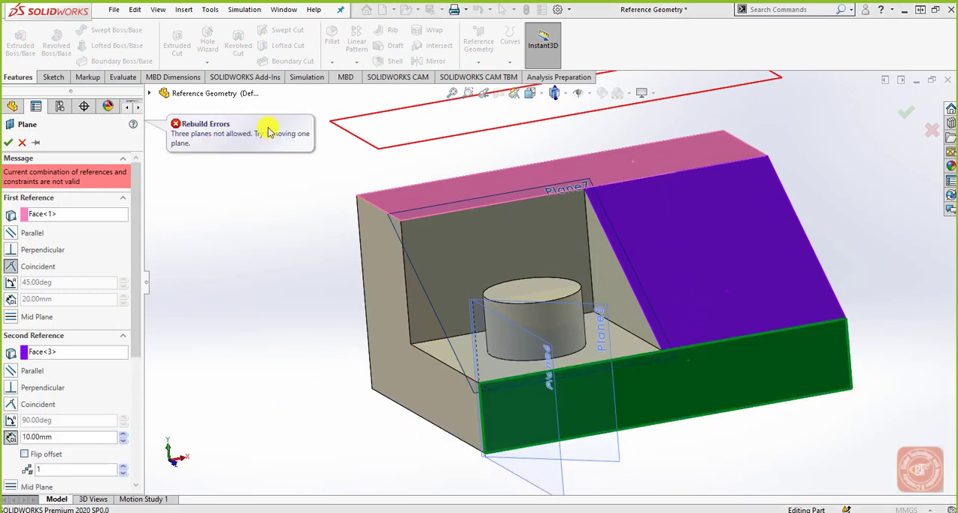
middle_drag(550, 304, 595, 284)
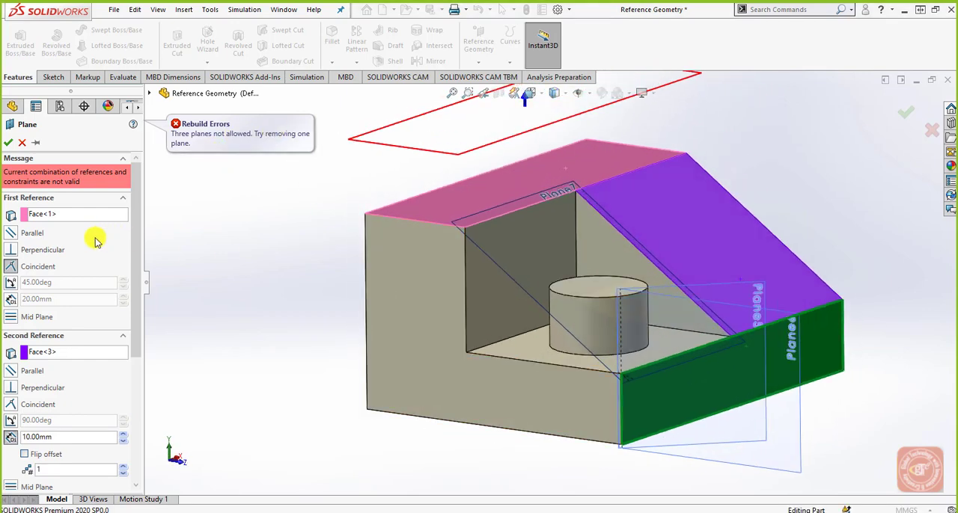
click(15, 390)
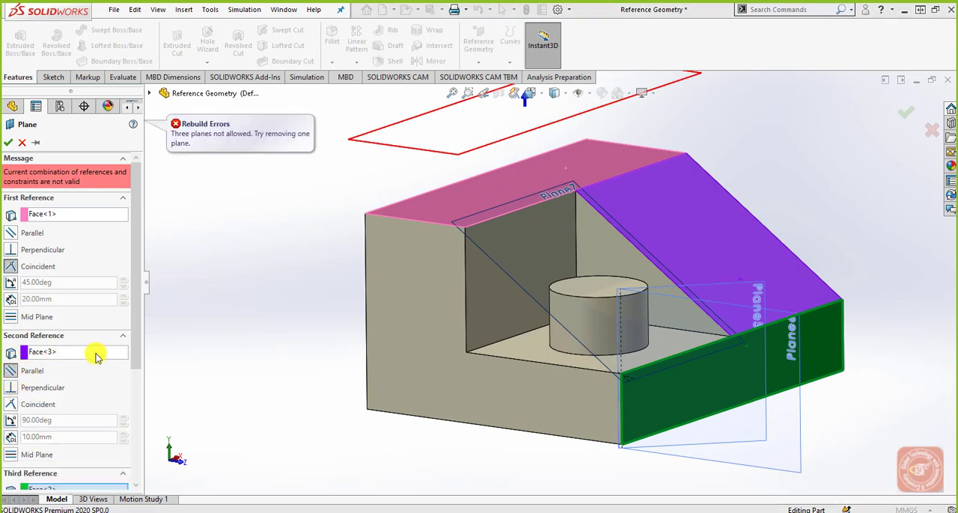
mouse_move(134, 329)
mouse_down()
mouse_move(134, 364)
mouse_move(134, 312)
mouse_up()
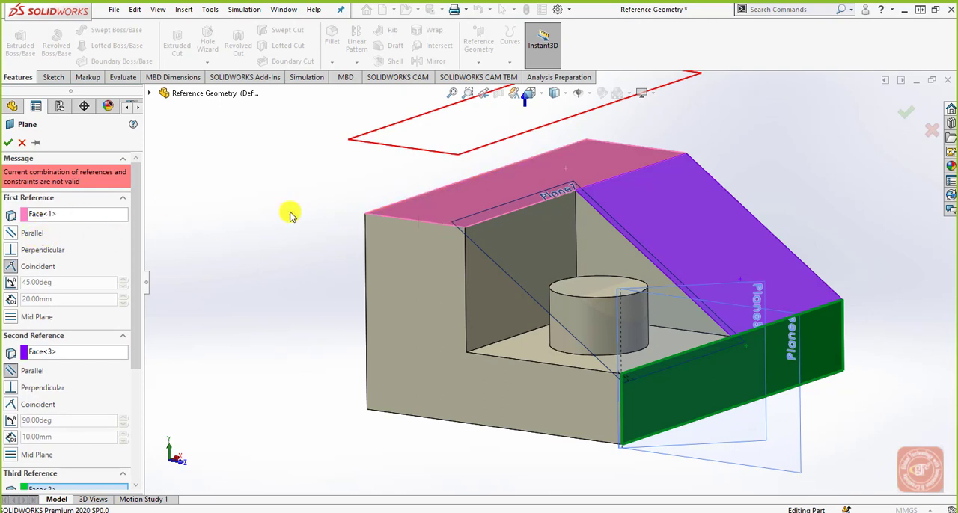
click(10, 237)
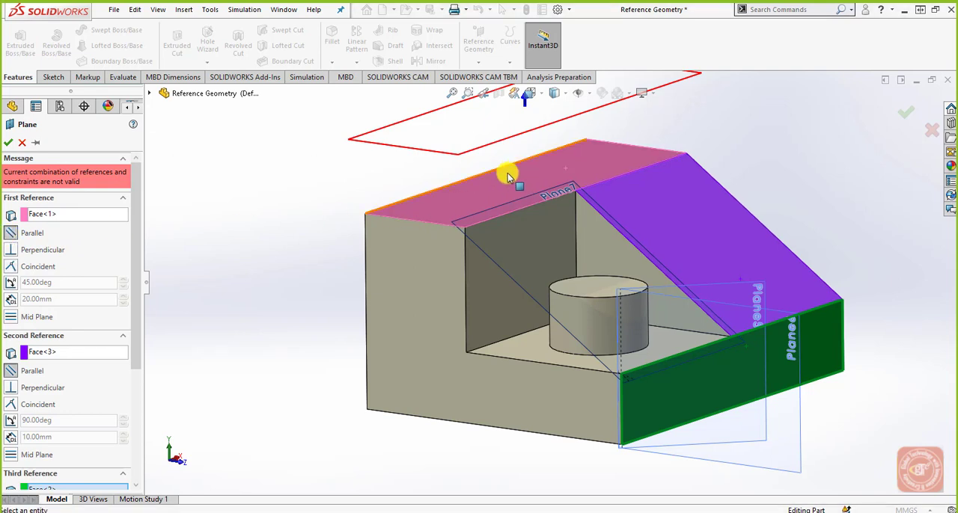
Step: Remove the sloped face and the front face from the plane's second and third references
click(57, 354)
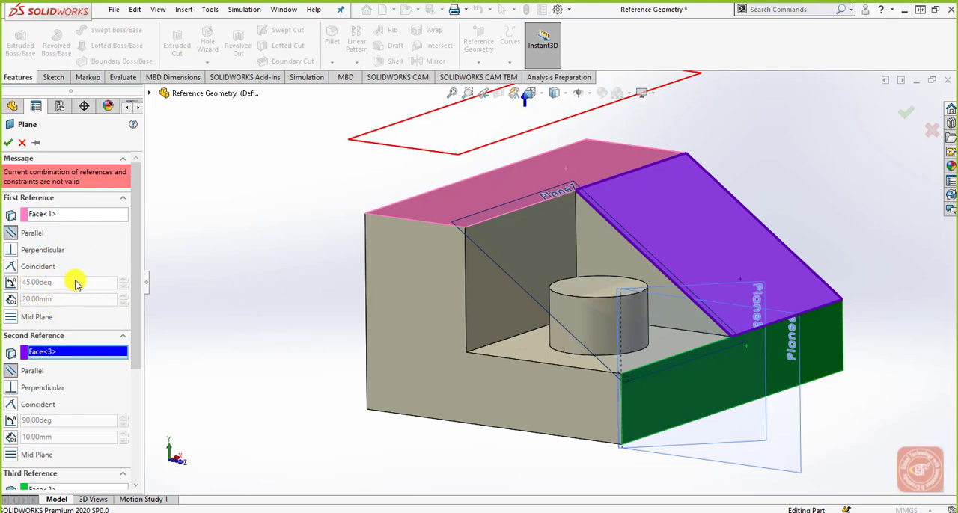
right_click(114, 354)
click(138, 360)
scroll(85, 374, down, 3)
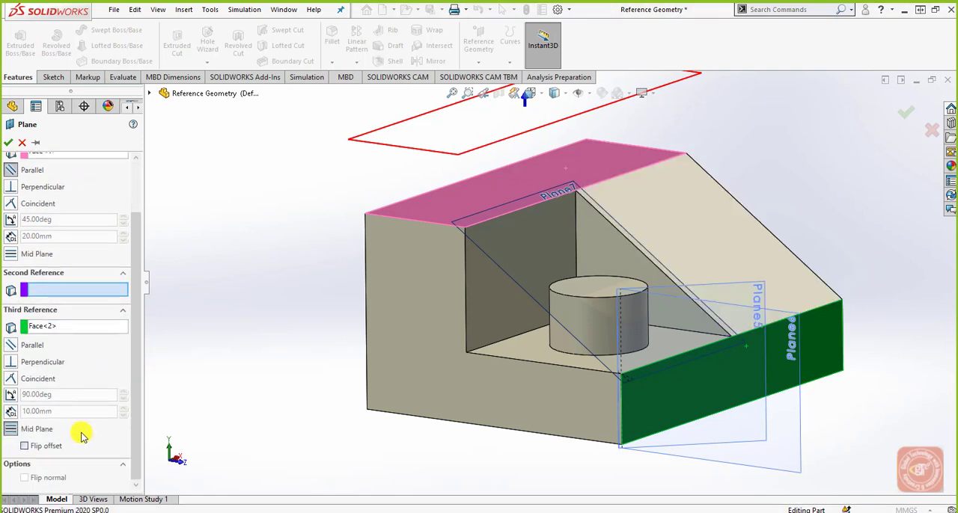
click(54, 328)
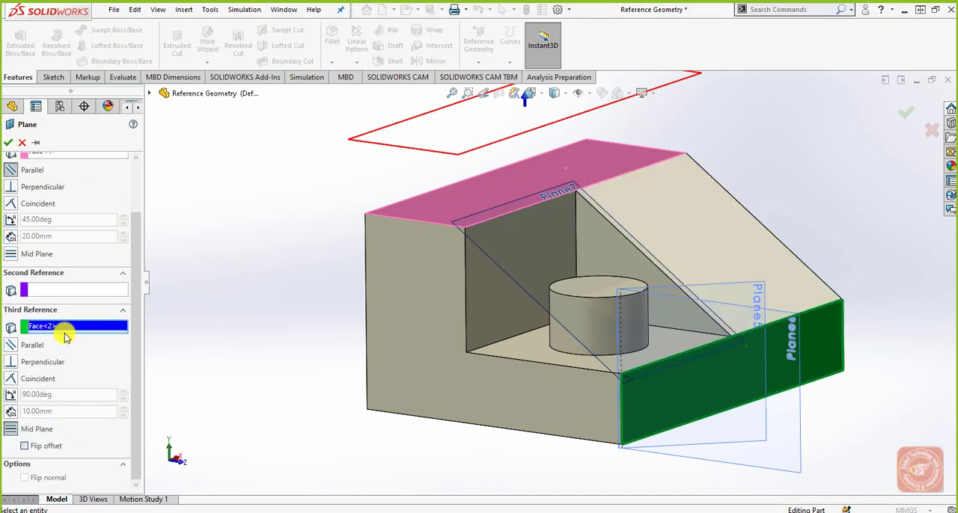
key(Delete)
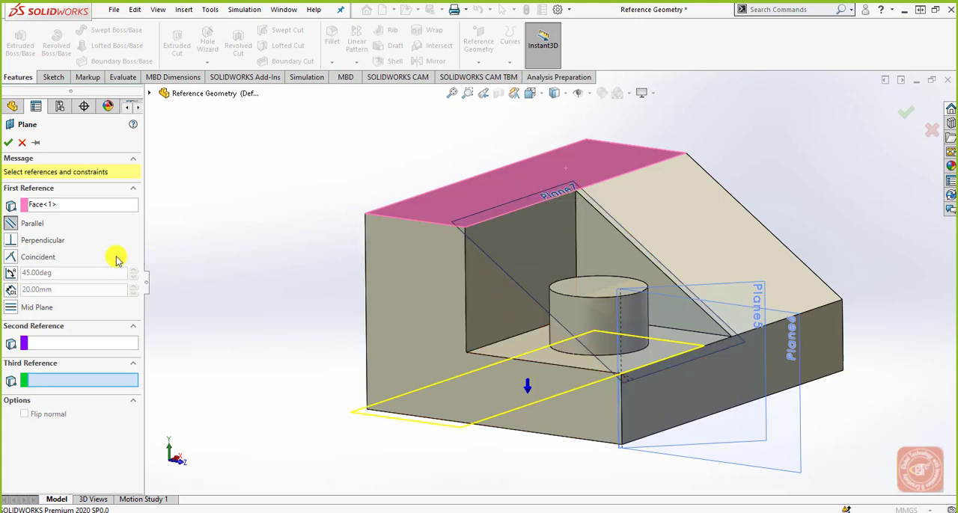
Step: Change the top face reference from Parallel to a 20 mm offset distance
click(63, 205)
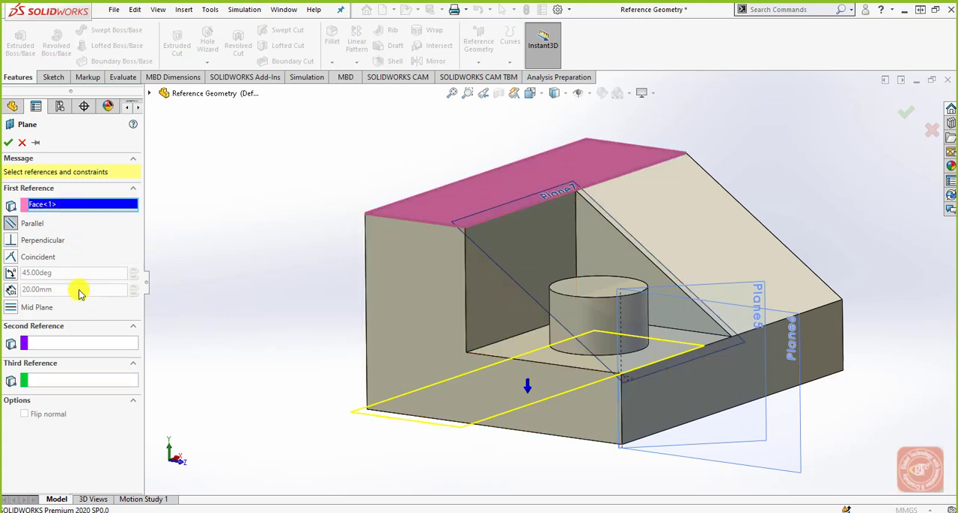
click(12, 290)
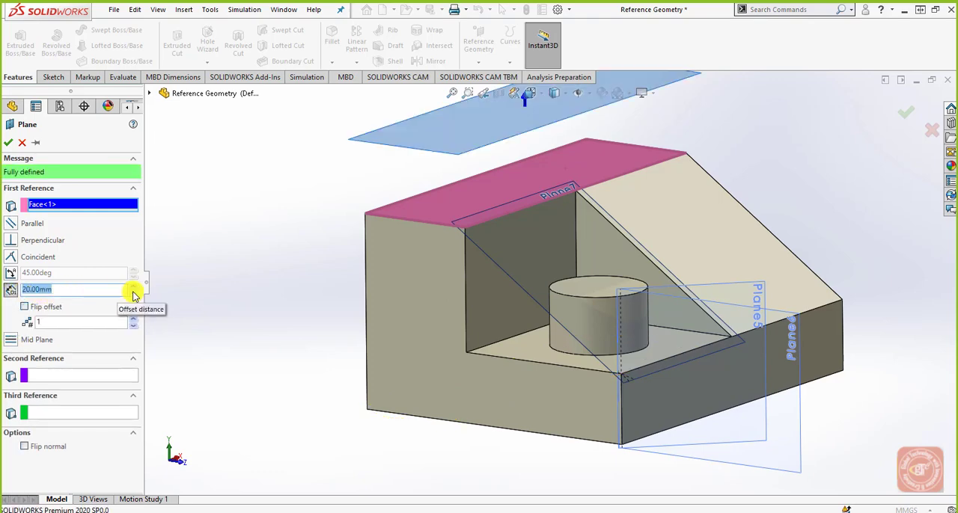
middle_drag(336, 262, 365, 247)
scroll(364, 247, up, 2)
scroll(573, 152, down, 2)
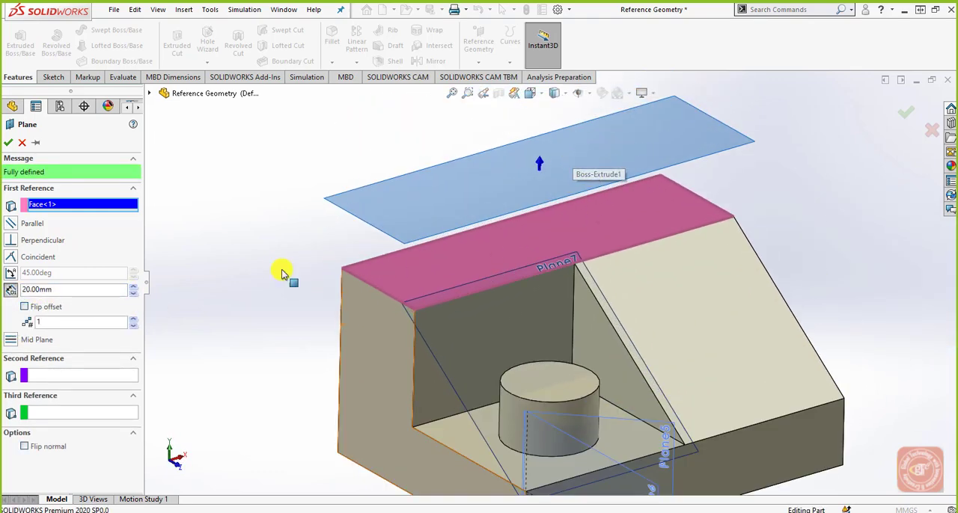
Step: Add the top face's long edge beside the slope as second reference, making the plane perpendicular to the top face
click(79, 376)
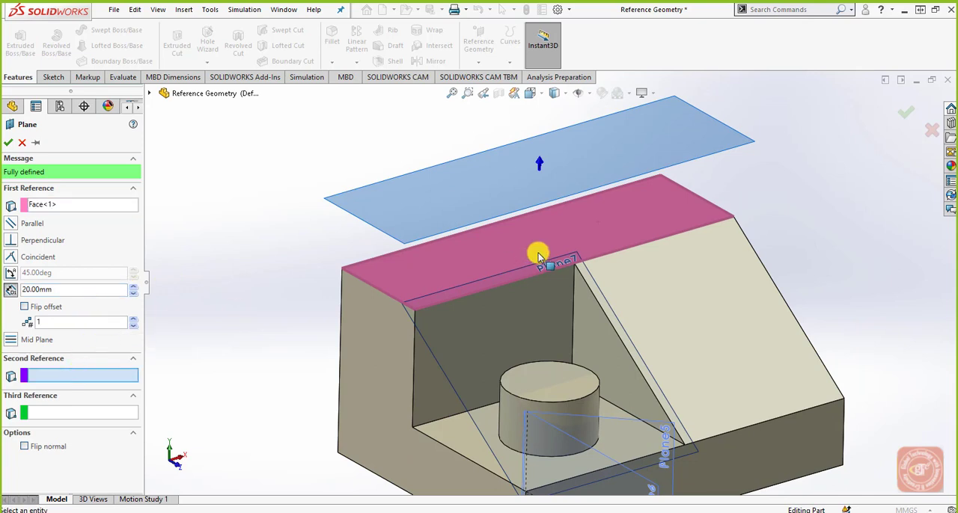
click(641, 249)
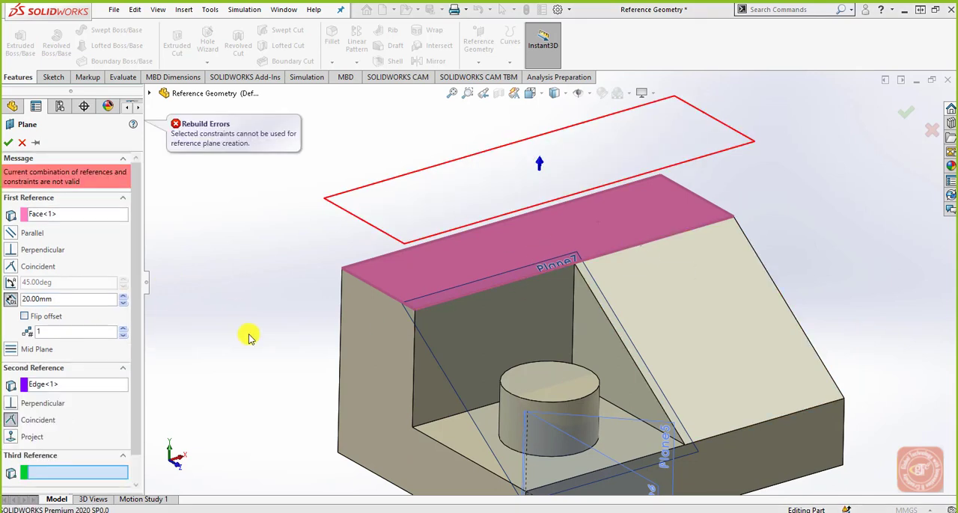
click(11, 267)
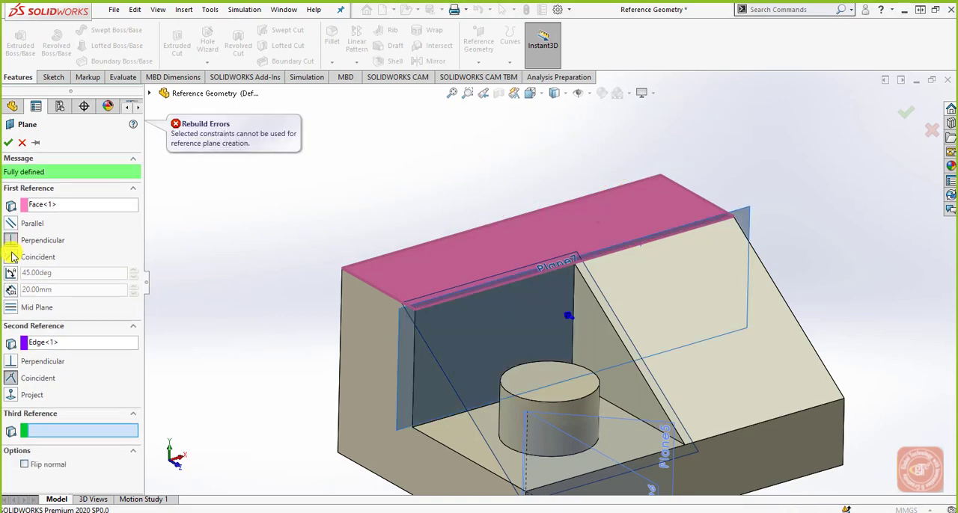
Step: Try adding the top face's short side edge as third reference, and cancel the plane
middle_drag(620, 303, 509, 278)
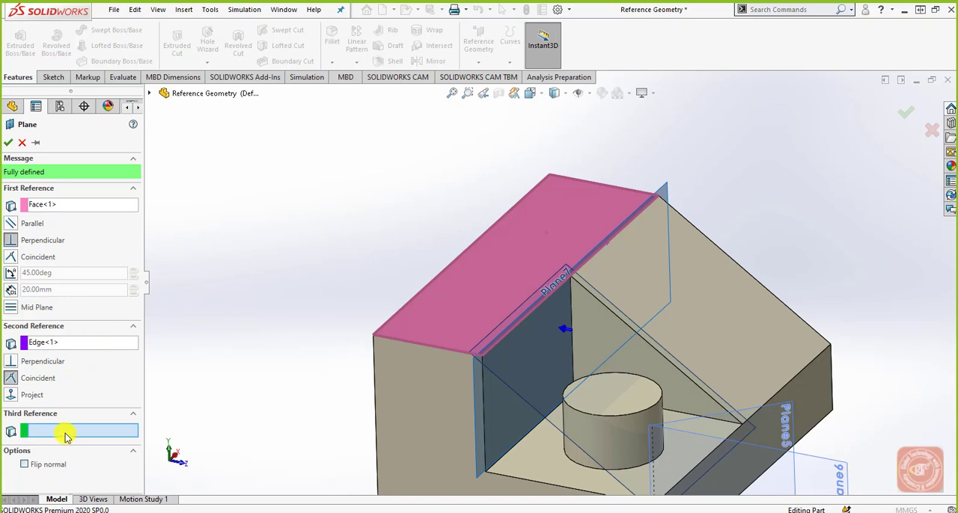
click(438, 351)
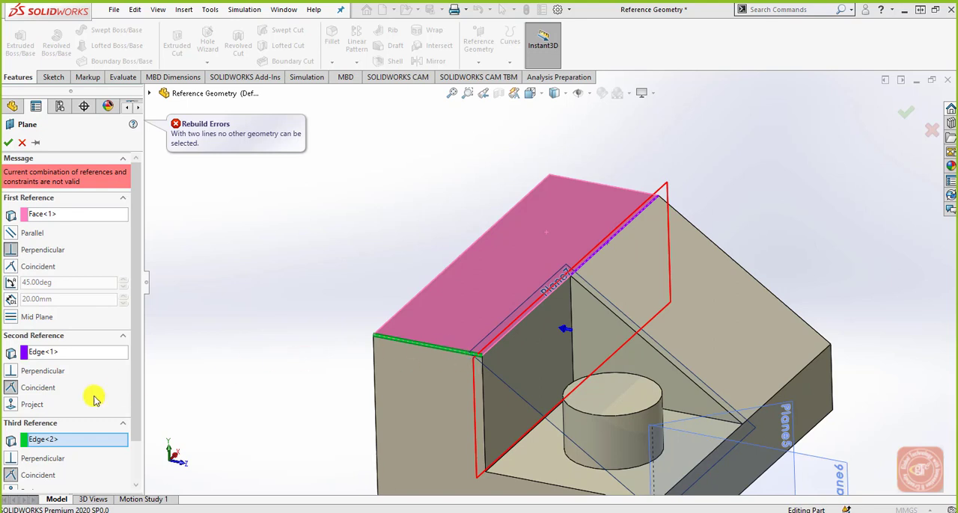
click(66, 442)
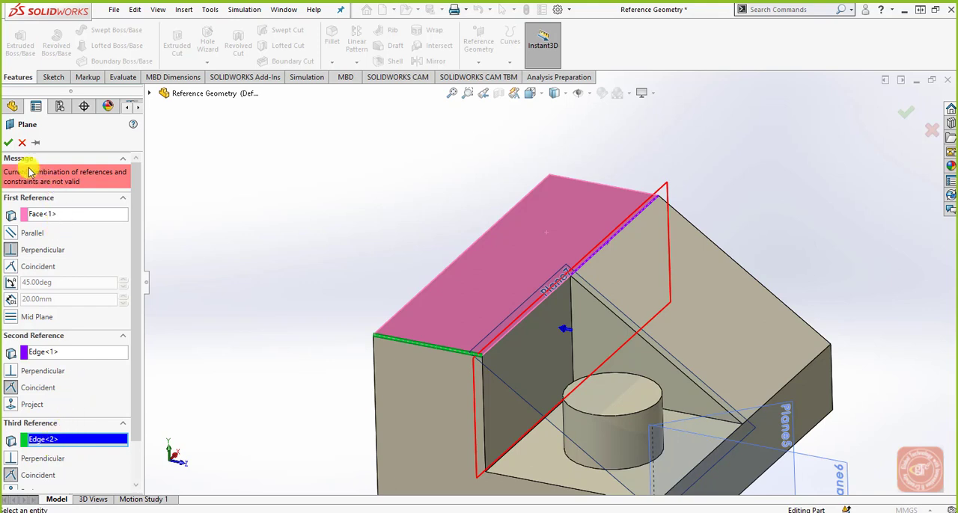
click(22, 142)
middle_drag(372, 274, 397, 258)
scroll(400, 259, up, 3)
scroll(571, 358, down, 2)
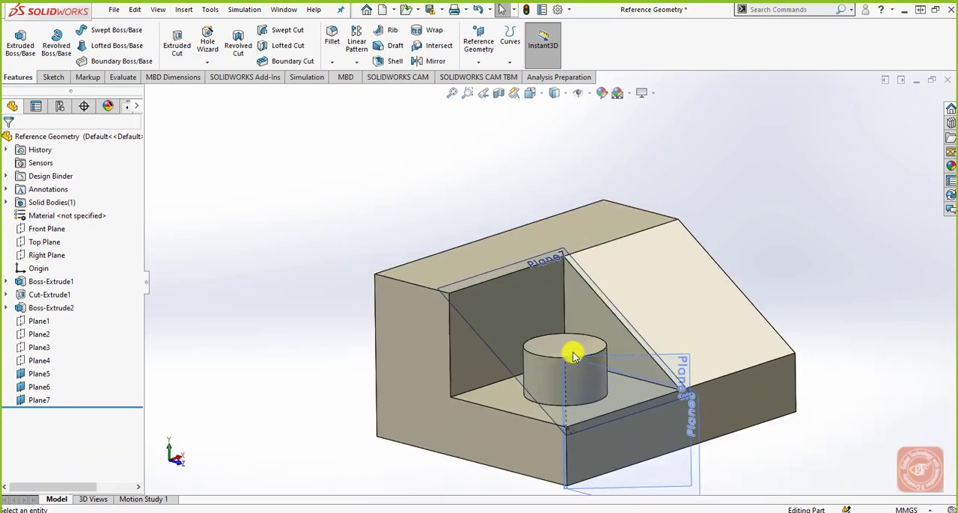